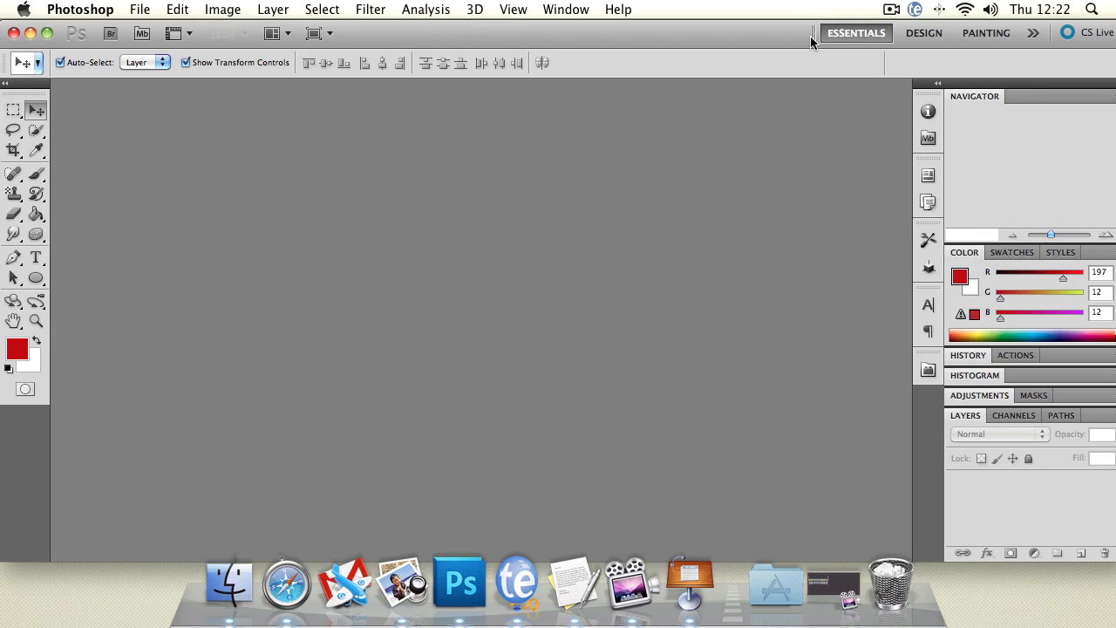
Step: Reposition the workspace window to reveal its panels and open the recently used image fireman.jpg
{"action": "left_click_drag", "start_coordinate": [763, 32], "coordinate": [559, 23]}
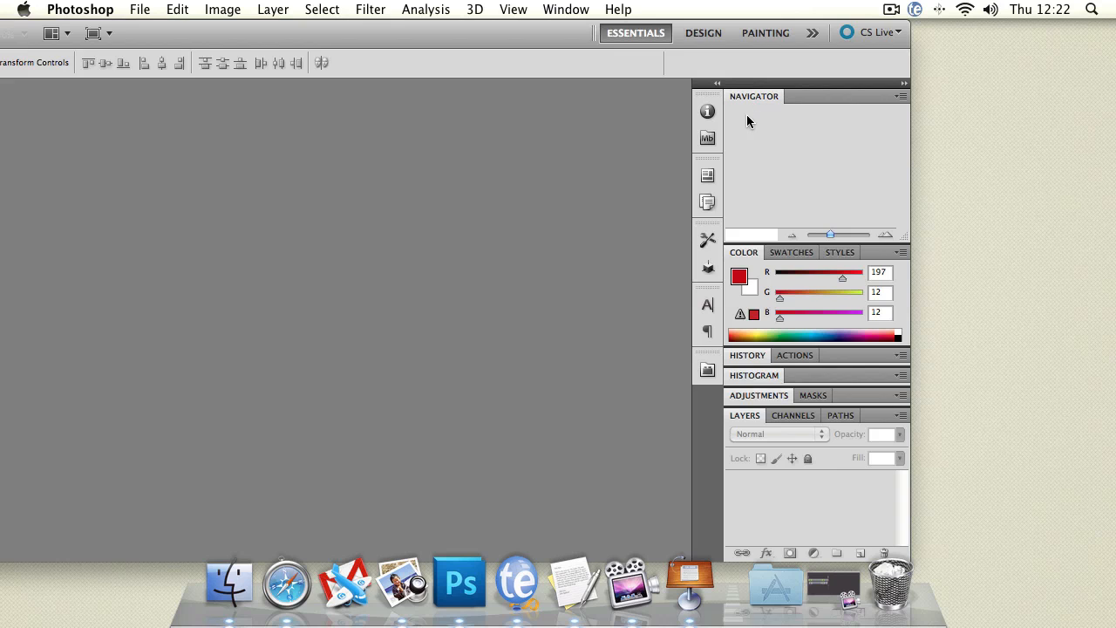
{"action": "left_click", "coordinate": [139, 10]}
{"action": "mouse_move", "coordinate": [177, 10]}
{"action": "left_click", "coordinate": [149, 11]}
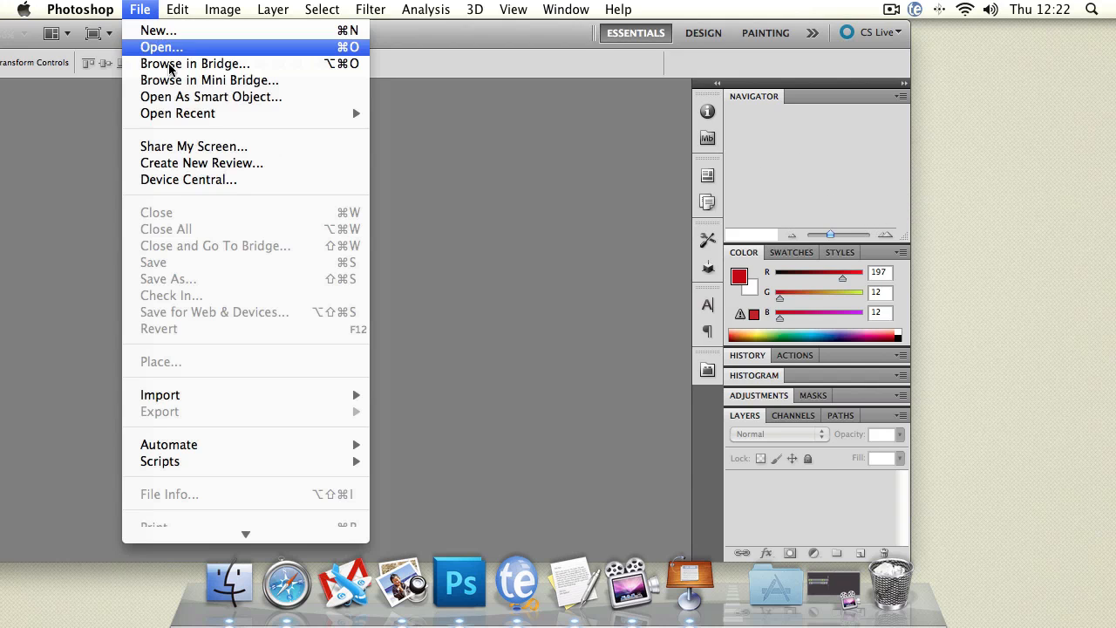
{"action": "mouse_move", "coordinate": [218, 113]}
{"action": "left_click", "coordinate": [401, 130]}
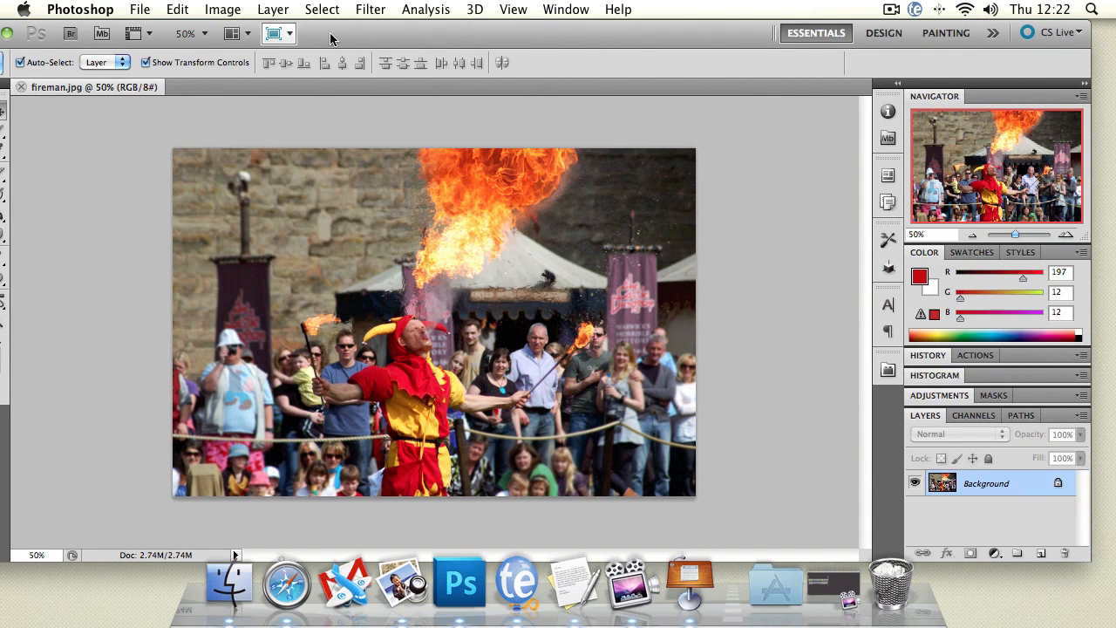
Step: Examine the fire-breather image by zooming in, panning its visible area with the Navigator and reducing the magnification to 54.88%
{"action": "left_click_drag", "start_coordinate": [359, 42], "coordinate": [377, 42]}
{"action": "left_click", "coordinate": [13, 321]}
{"action": "left_click", "coordinate": [428, 304]}
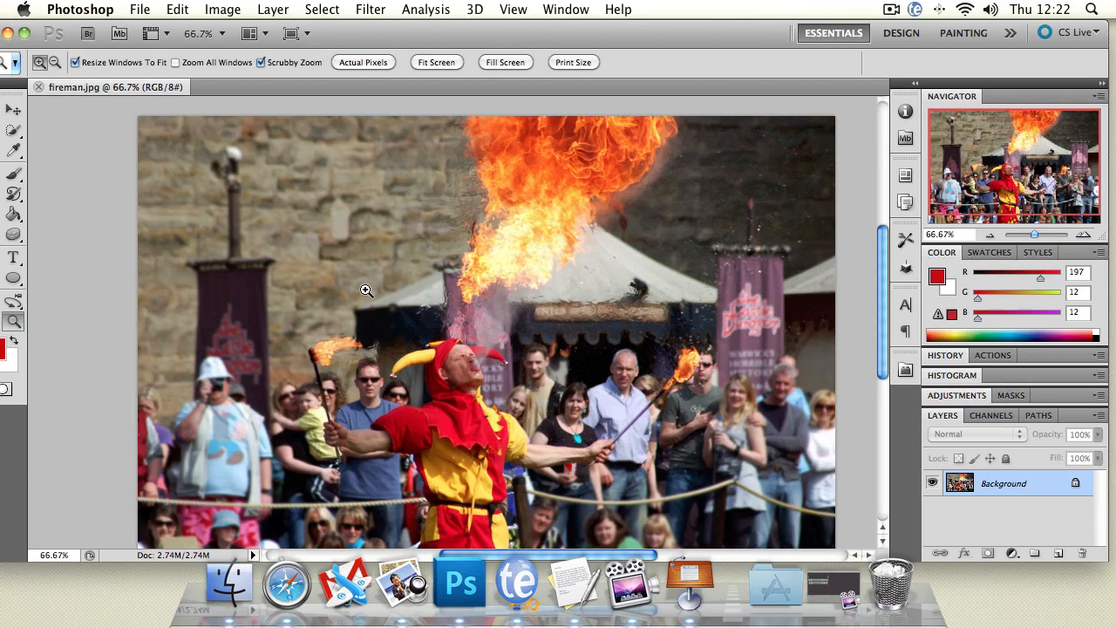
{"action": "left_click", "coordinate": [13, 110]}
{"action": "left_click", "coordinate": [1017, 166]}
{"action": "mouse_move", "coordinate": [1017, 166]}
{"action": "left_mouse_down"}
{"action": "mouse_move", "coordinate": [1064, 166]}
{"action": "mouse_move", "coordinate": [1012, 174]}
{"action": "mouse_move", "coordinate": [1029, 164]}
{"action": "left_mouse_up"}
{"action": "left_click", "coordinate": [13, 321]}
{"action": "left_click", "coordinate": [672, 307]}
{"action": "left_click", "coordinate": [672, 306]}
{"action": "left_click_drag", "start_coordinate": [1046, 235], "coordinate": [1034, 239]}
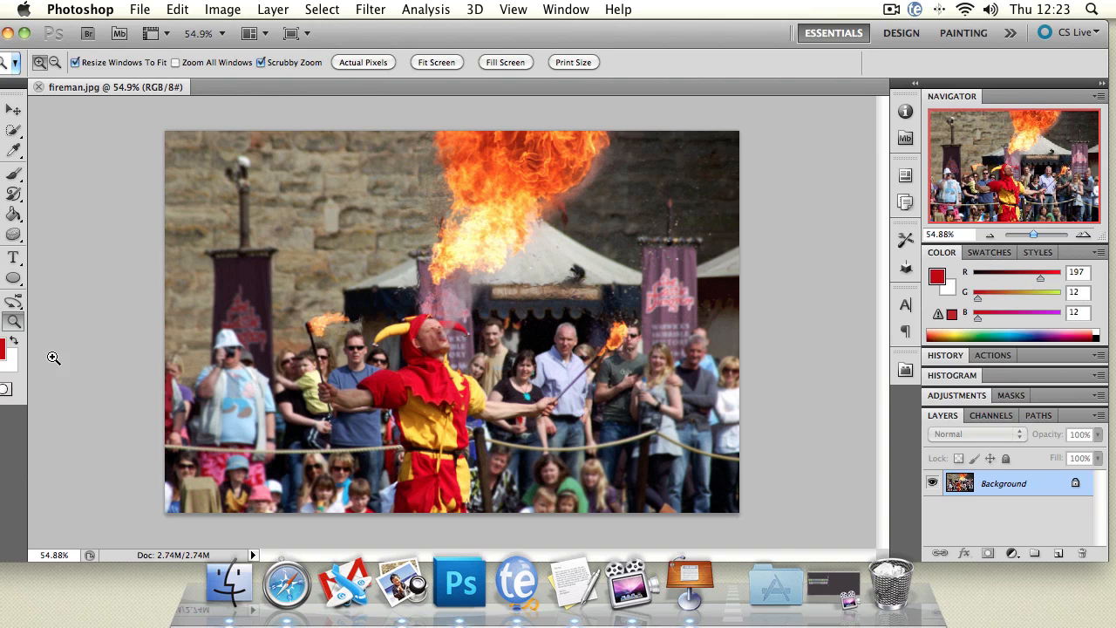
Step: Move the application window back into view and resize it to fit the screen
{"action": "left_click_drag", "start_coordinate": [231, 40], "coordinate": [253, 40]}
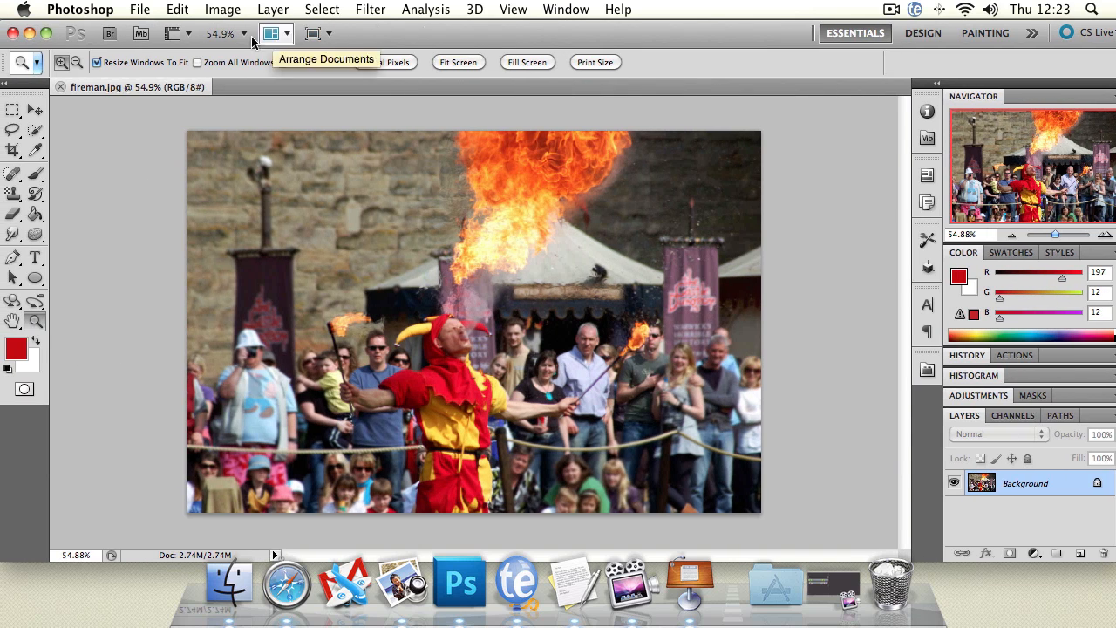
{"action": "left_click", "coordinate": [47, 33]}
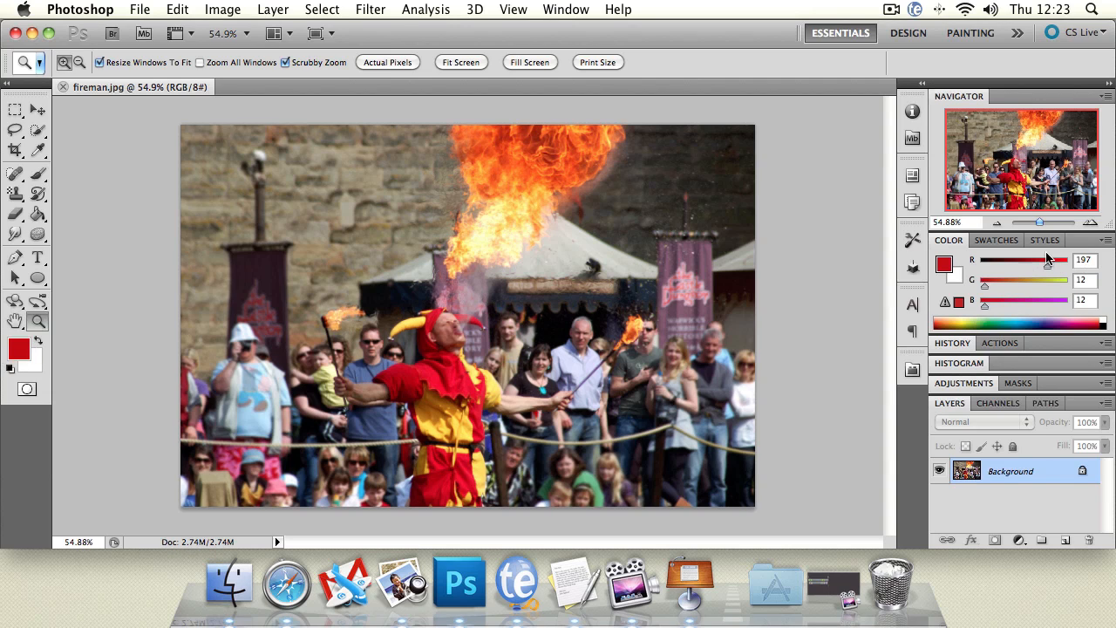
Step: Set the foreground colour to R 66, G 66, B 66 and make the background colour active for editing
{"action": "left_click_drag", "start_coordinate": [1046, 268], "coordinate": [1026, 304]}
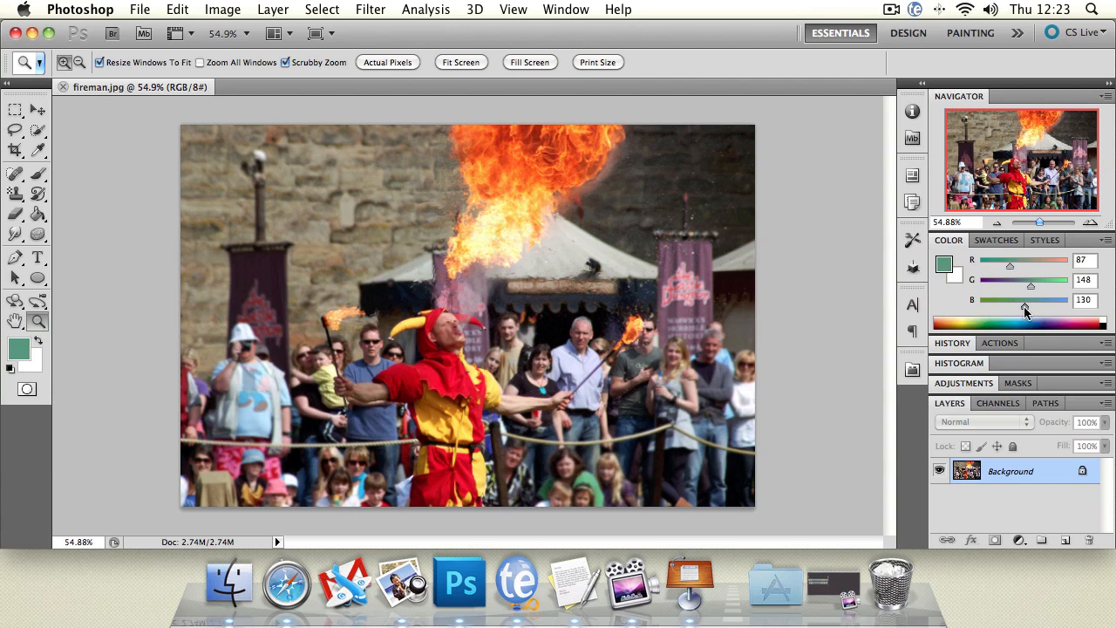
{"action": "type", "text": "66"}
{"action": "left_click", "coordinate": [1091, 280]}
{"action": "type", "text": "66"}
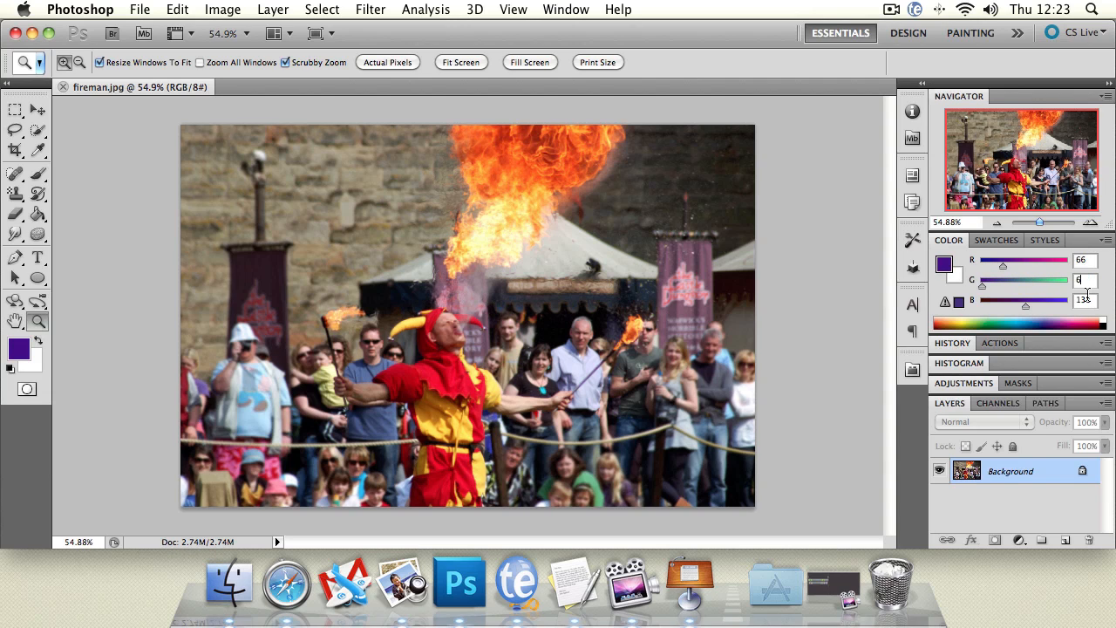
{"action": "type", "text": "66"}
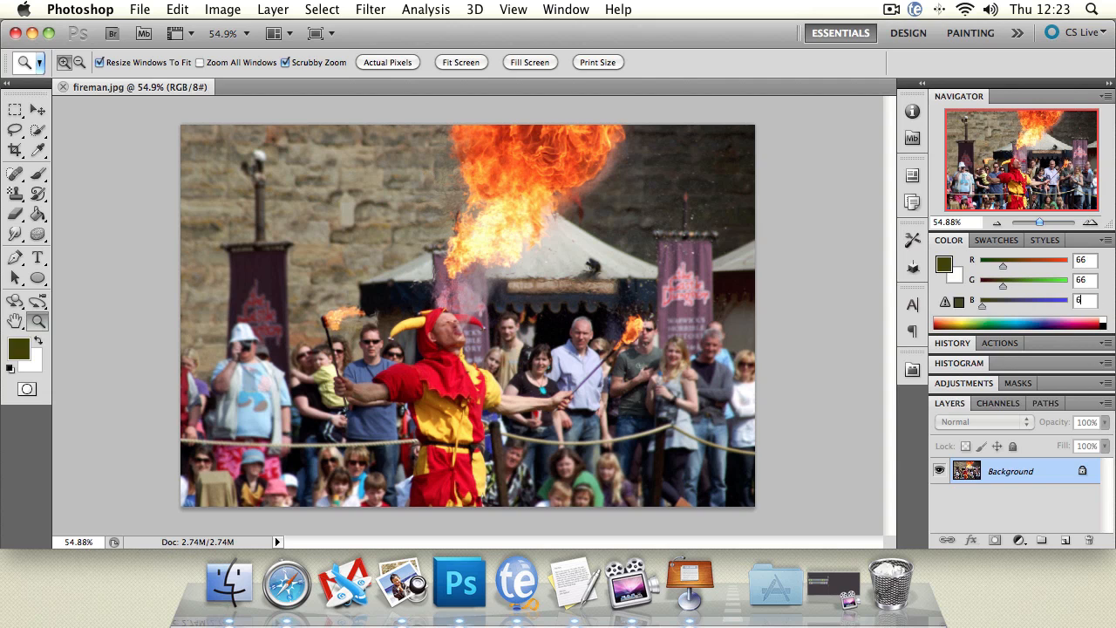
{"action": "left_click", "coordinate": [953, 274]}
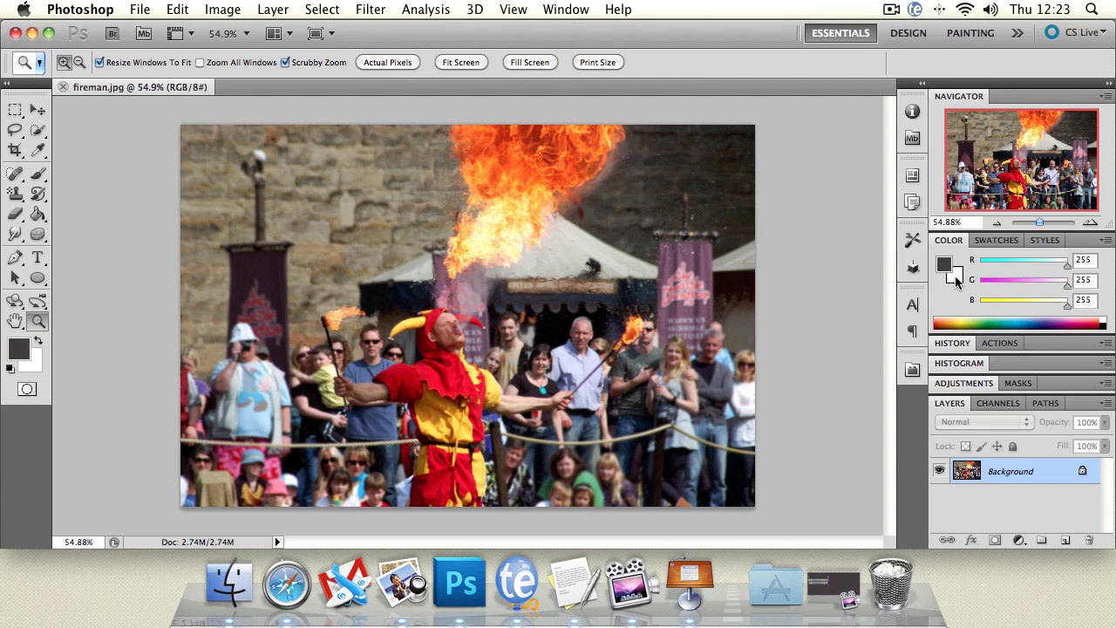
{"action": "left_click", "coordinate": [953, 274]}
{"action": "left_click", "coordinate": [645, 225]}
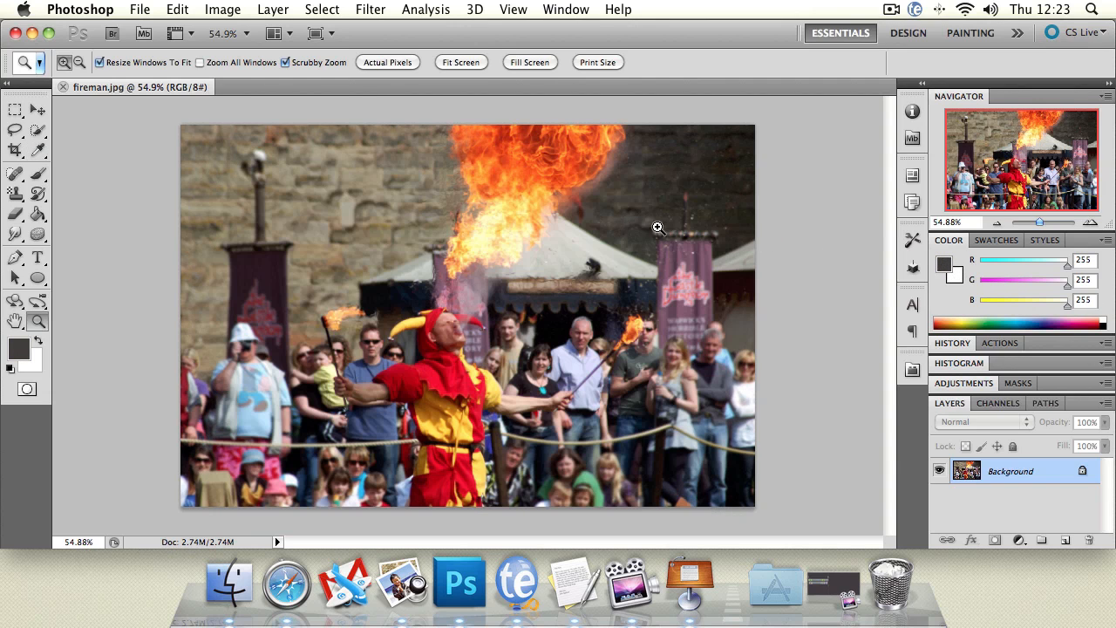
Step: View the available colour swatches and the style presets
{"action": "left_click", "coordinate": [1003, 244]}
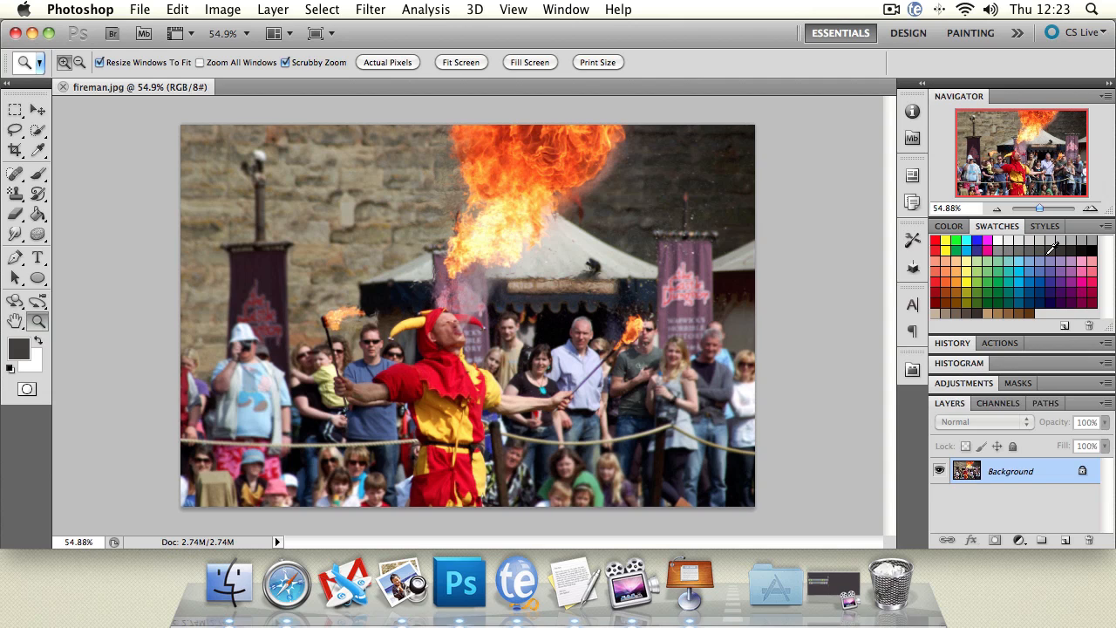
{"action": "left_click", "coordinate": [1044, 228]}
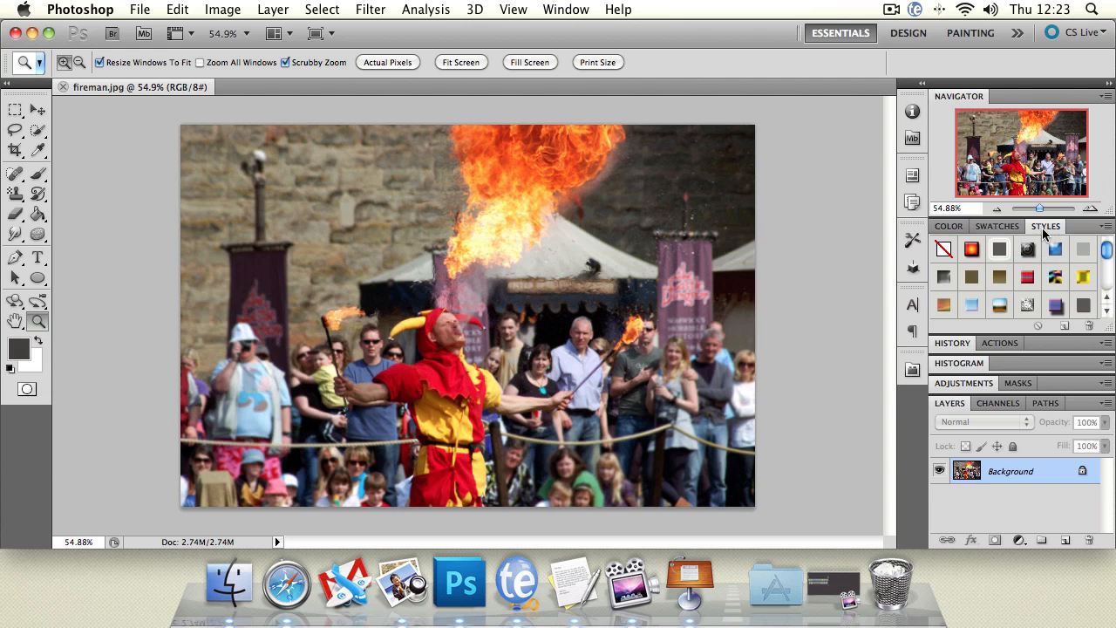
Step: Revert the image to its fireman.jpg snapshot in the history and restore the Open state
{"action": "left_click", "coordinate": [963, 345]}
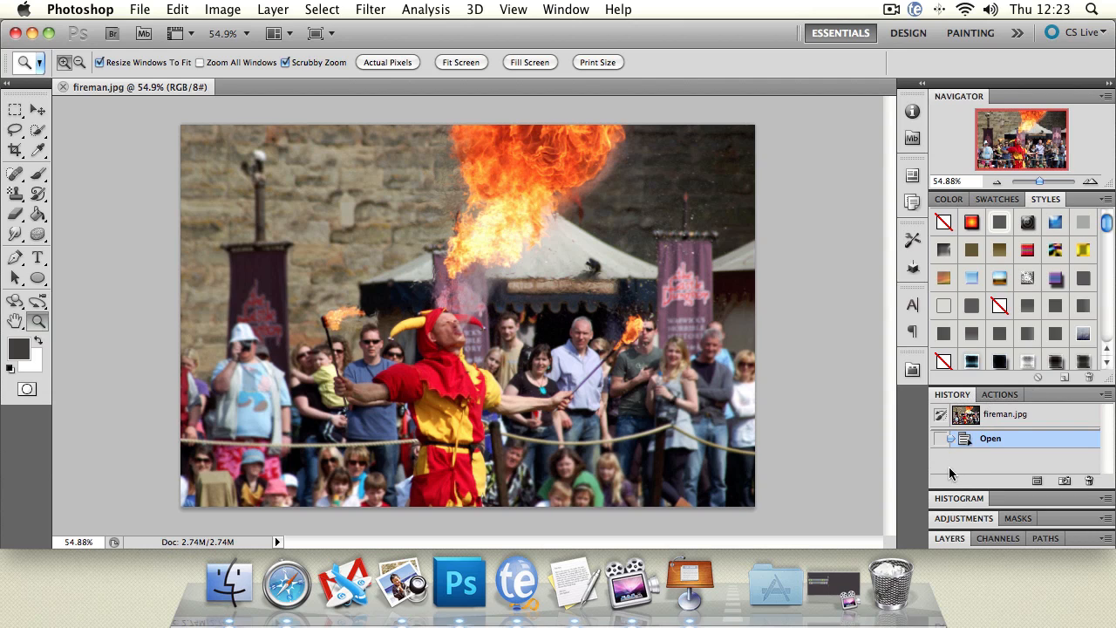
{"action": "left_click", "coordinate": [1002, 417]}
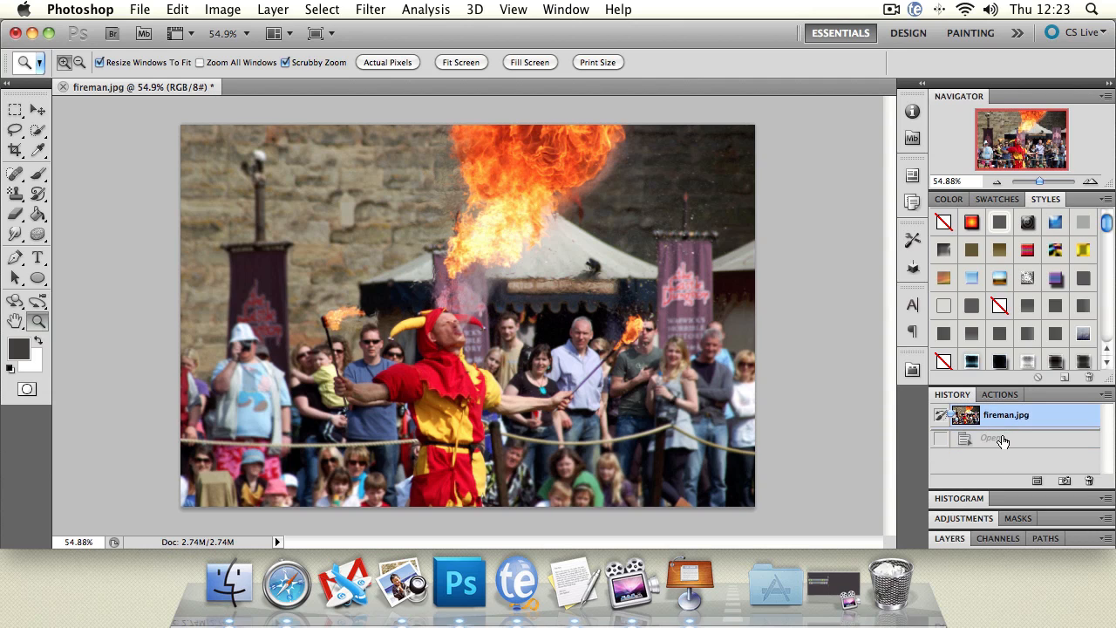
{"action": "left_click", "coordinate": [1003, 441]}
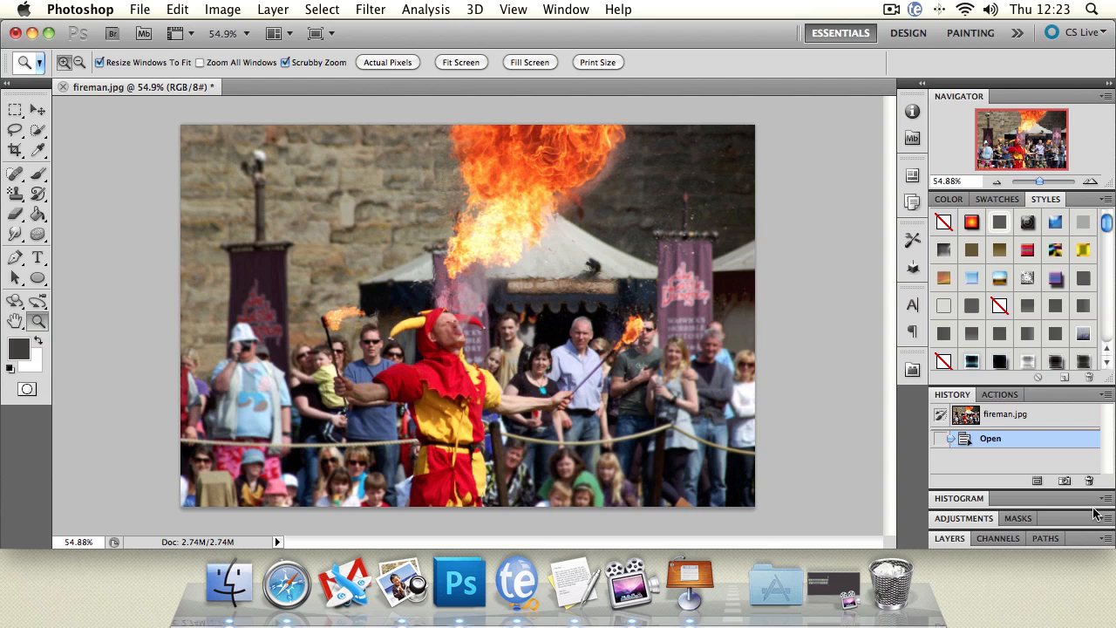
Step: View the image's histogram and bring the layer list back into view
{"action": "left_click", "coordinate": [939, 500]}
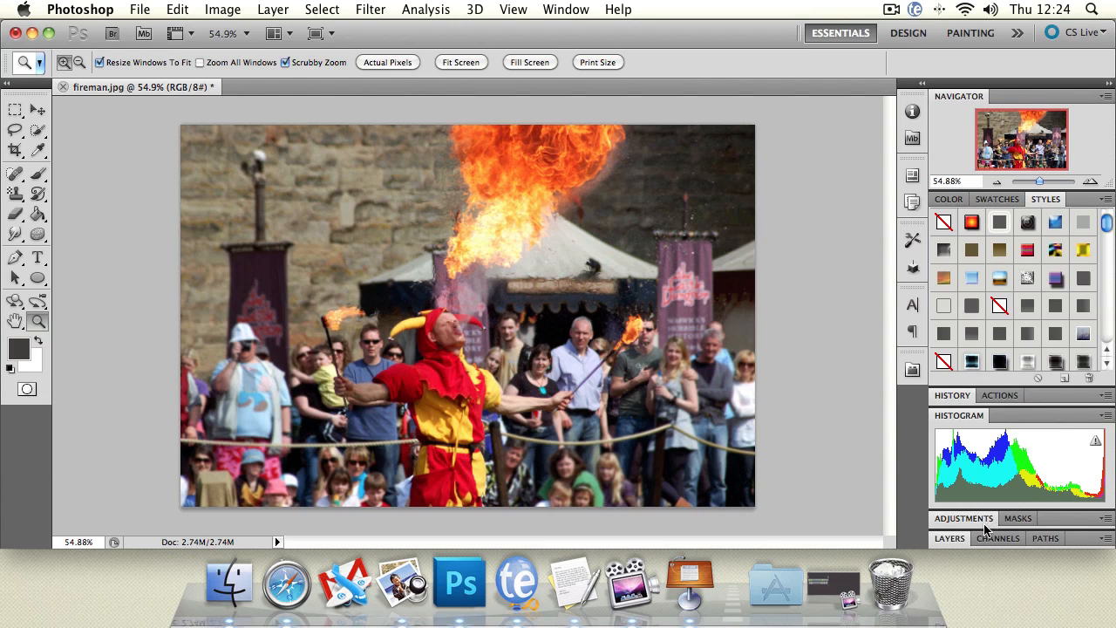
{"action": "left_click", "coordinate": [949, 538]}
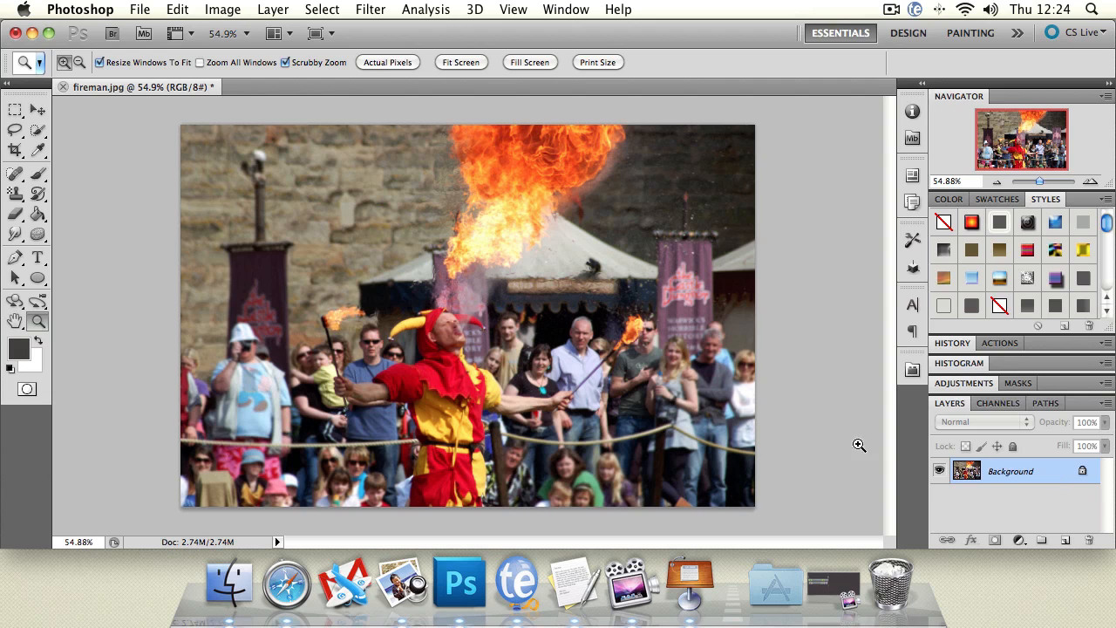
Step: Convert the locked Background into an editable Layer 0, choose the Move tool and add a new empty layer above it
{"action": "double_click", "coordinate": [1061, 477]}
{"action": "left_click", "coordinate": [1043, 439]}
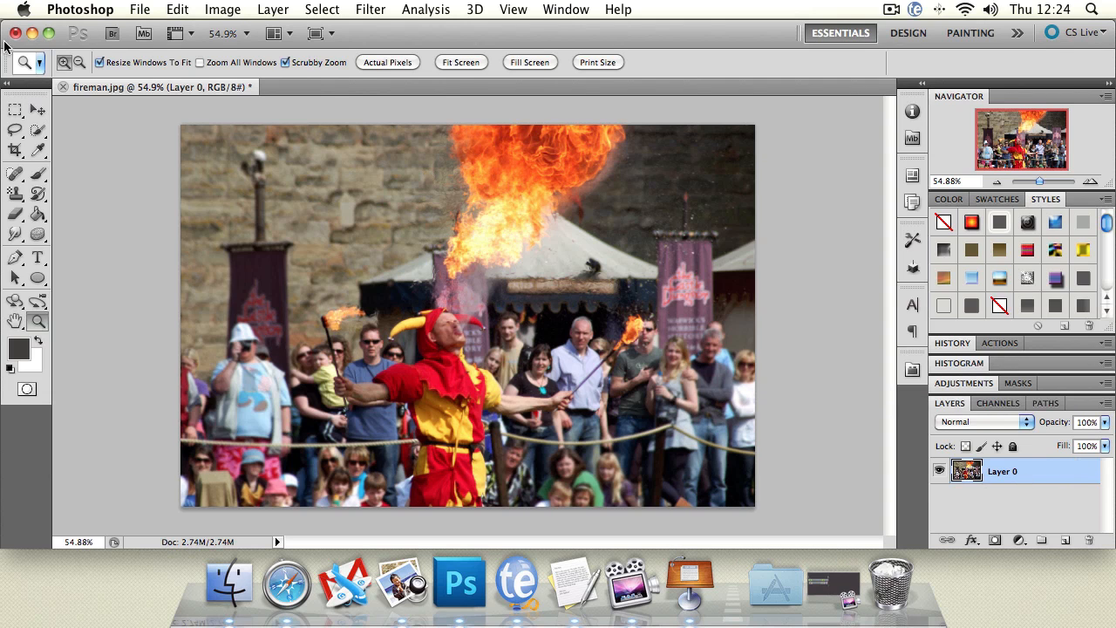
{"action": "left_click", "coordinate": [37, 110]}
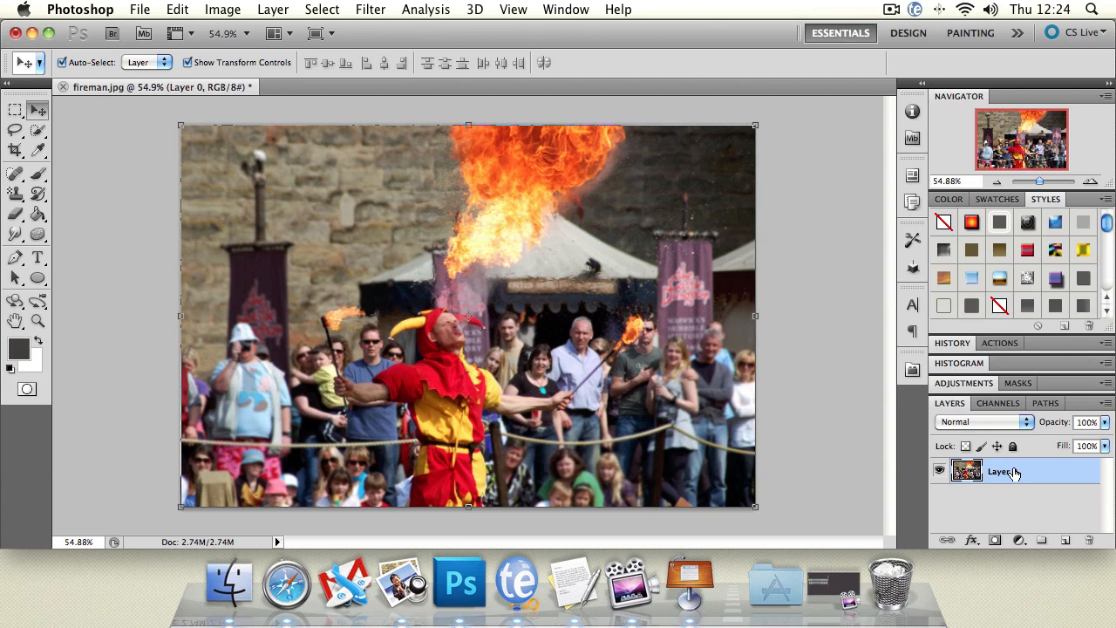
{"action": "key", "text": "super+shift+n"}
{"action": "key", "text": "Return"}
Step: Switch the active layer back and forth between Layer 1 and Layer 0, finishing with Layer 0 selected
{"action": "left_click", "coordinate": [1019, 495]}
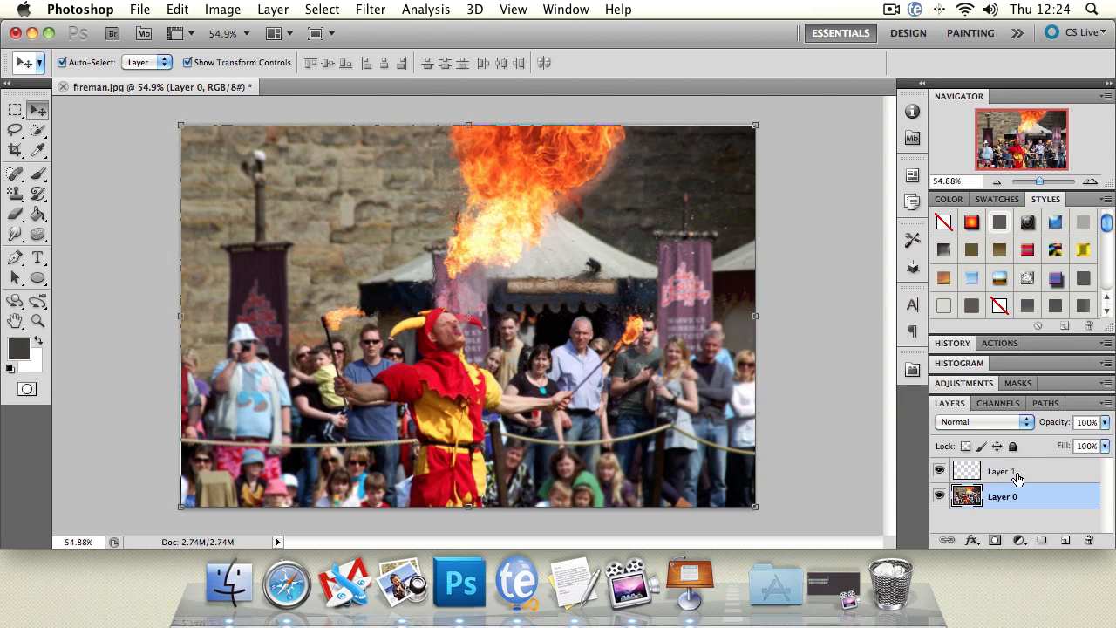
{"action": "left_click", "coordinate": [1015, 476]}
{"action": "left_click", "coordinate": [1023, 497]}
{"action": "left_click", "coordinate": [1024, 479]}
{"action": "left_click", "coordinate": [1039, 498]}
{"action": "left_click", "coordinate": [117, 281]}
{"action": "left_click", "coordinate": [1016, 498]}
{"action": "left_click", "coordinate": [1025, 472]}
{"action": "left_click", "coordinate": [1021, 501]}
Step: Show the character settings and change the text font from Myriad Pro to National First Font
{"action": "left_click", "coordinate": [911, 305]}
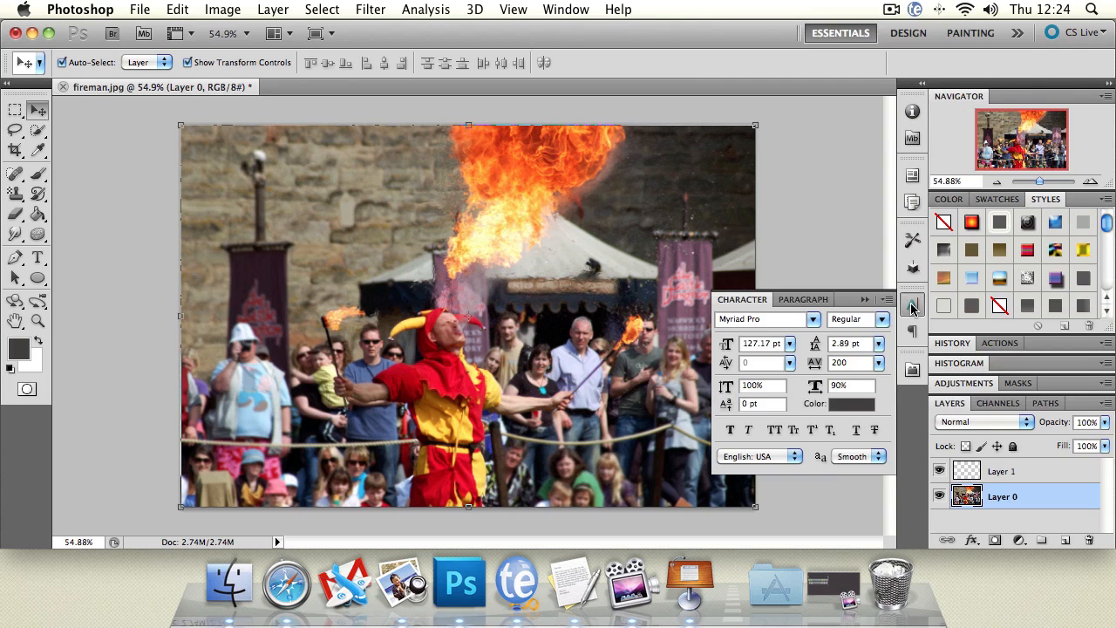
{"action": "left_click", "coordinate": [812, 320]}
{"action": "left_click", "coordinate": [808, 326]}
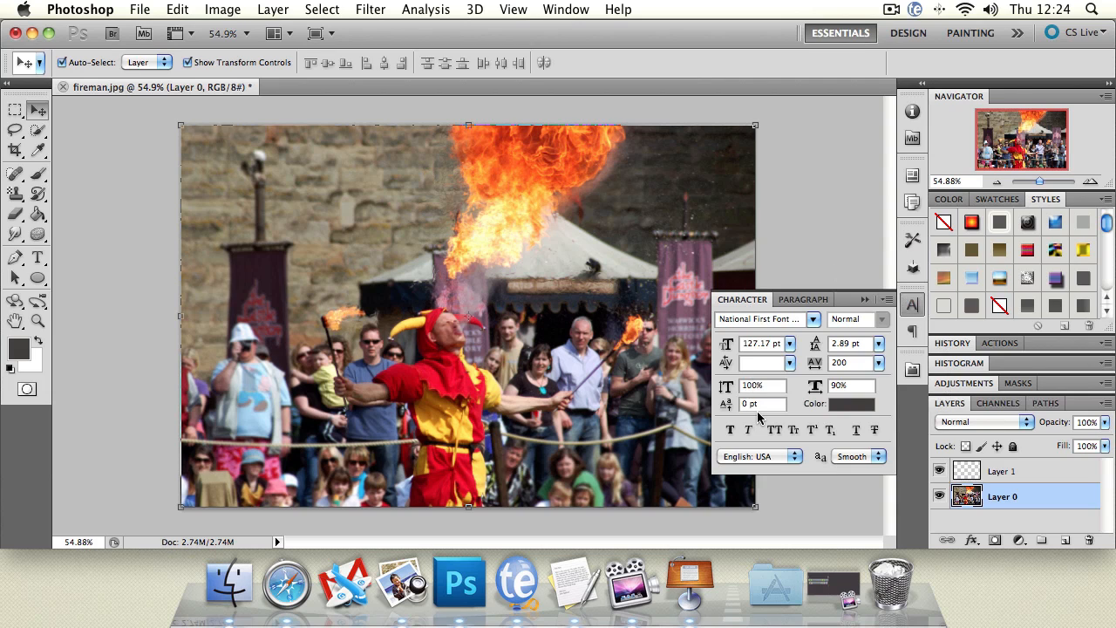
Step: Review the available text languages and anti-aliasing methods, keeping English: USA and Smooth, and hide the character settings
{"action": "left_click", "coordinate": [789, 458]}
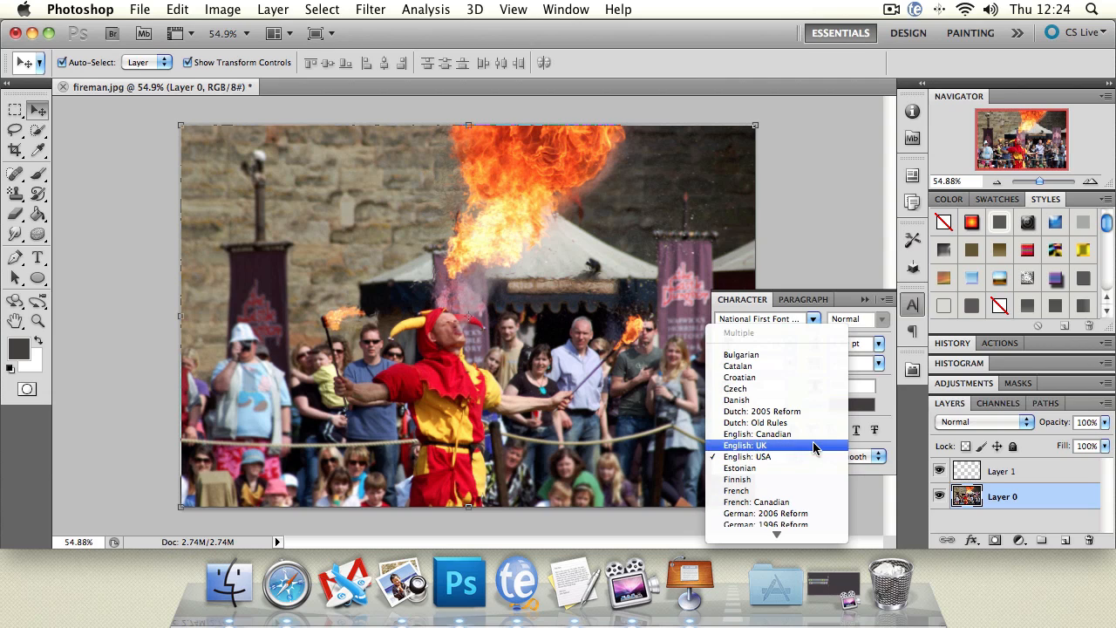
{"action": "left_click", "coordinate": [881, 414]}
{"action": "left_click", "coordinate": [868, 456]}
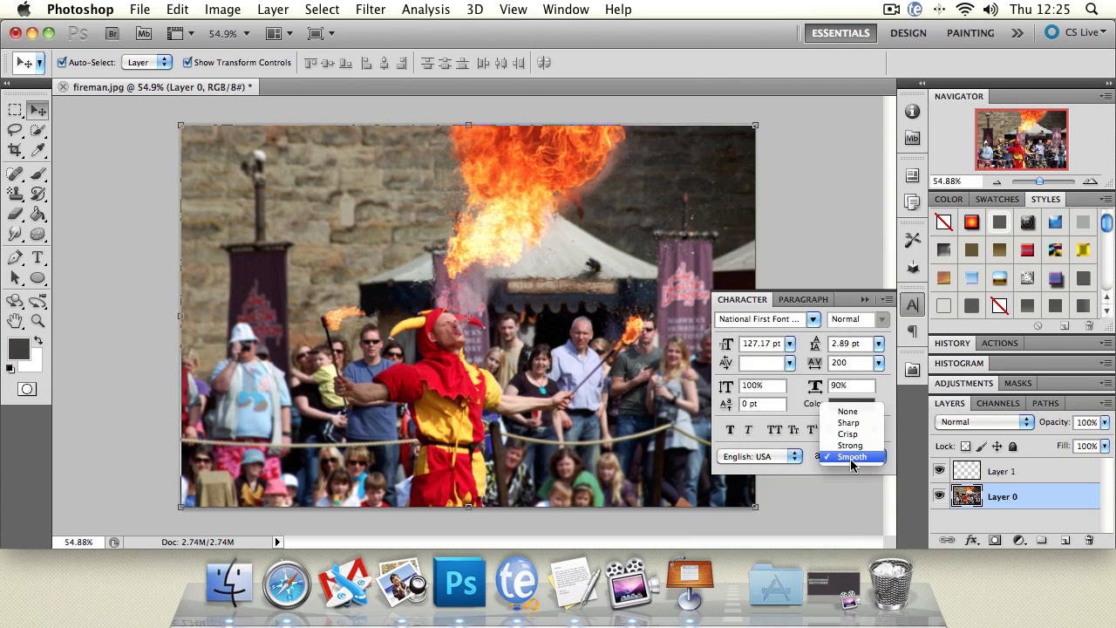
{"action": "left_click", "coordinate": [893, 396]}
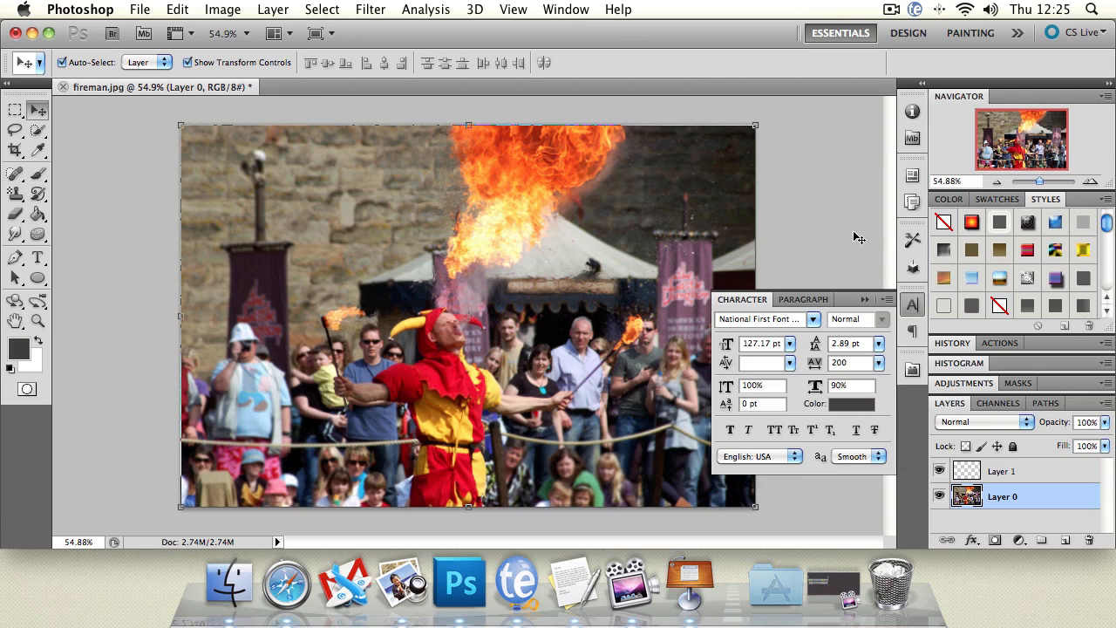
{"action": "left_click", "coordinate": [865, 300]}
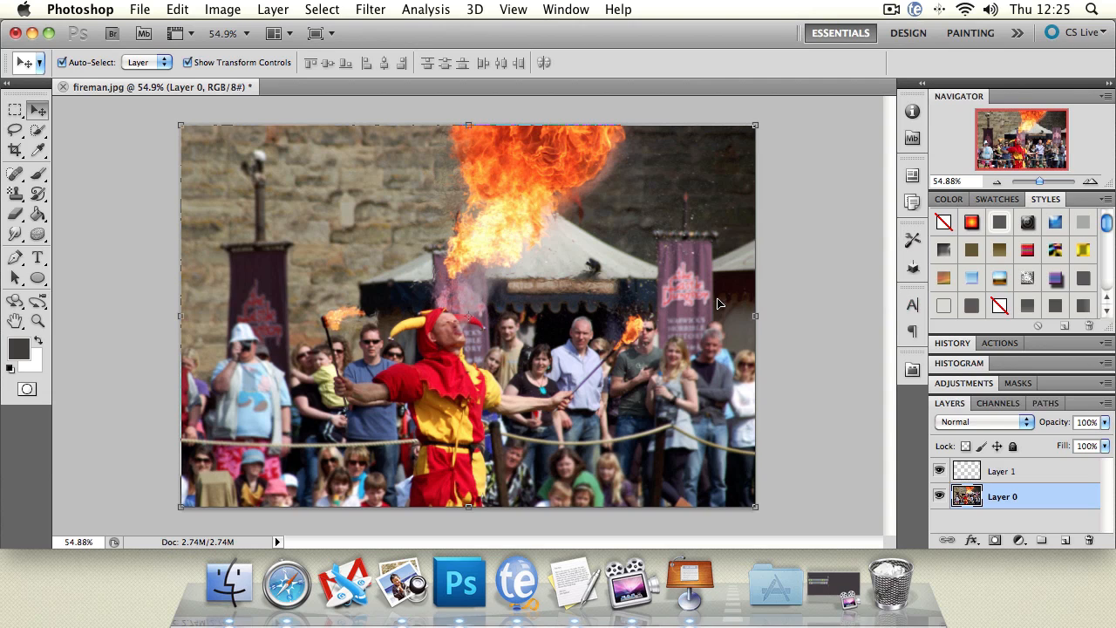
Step: Collapse the main panel dock to icons, show the layers from its icon and expand the dock again
{"action": "left_click", "coordinate": [1110, 89]}
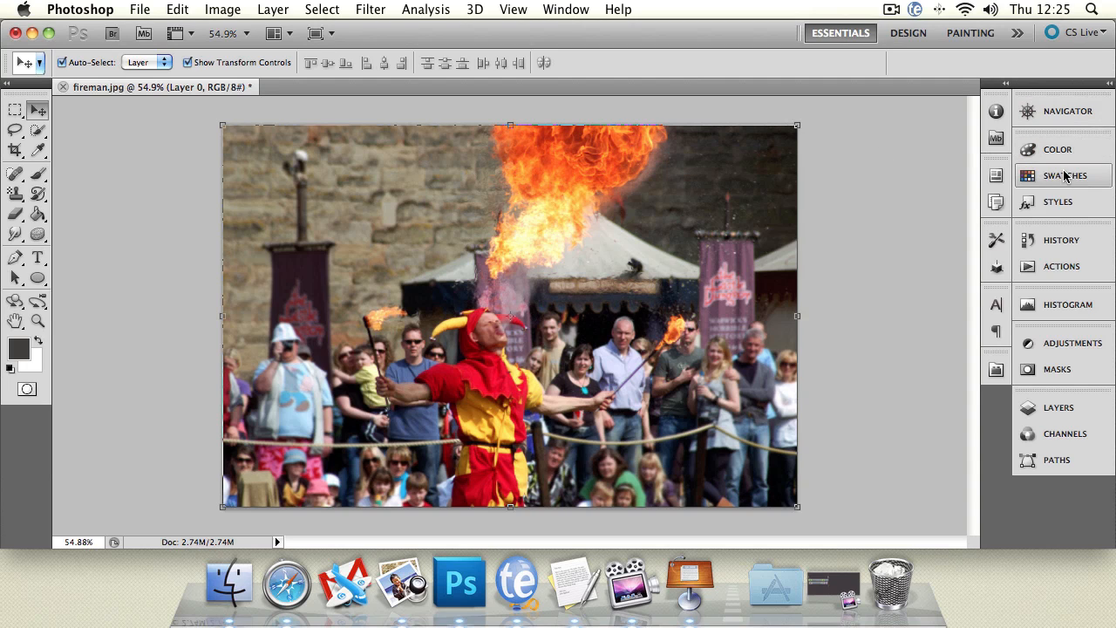
{"action": "left_click", "coordinate": [1043, 408]}
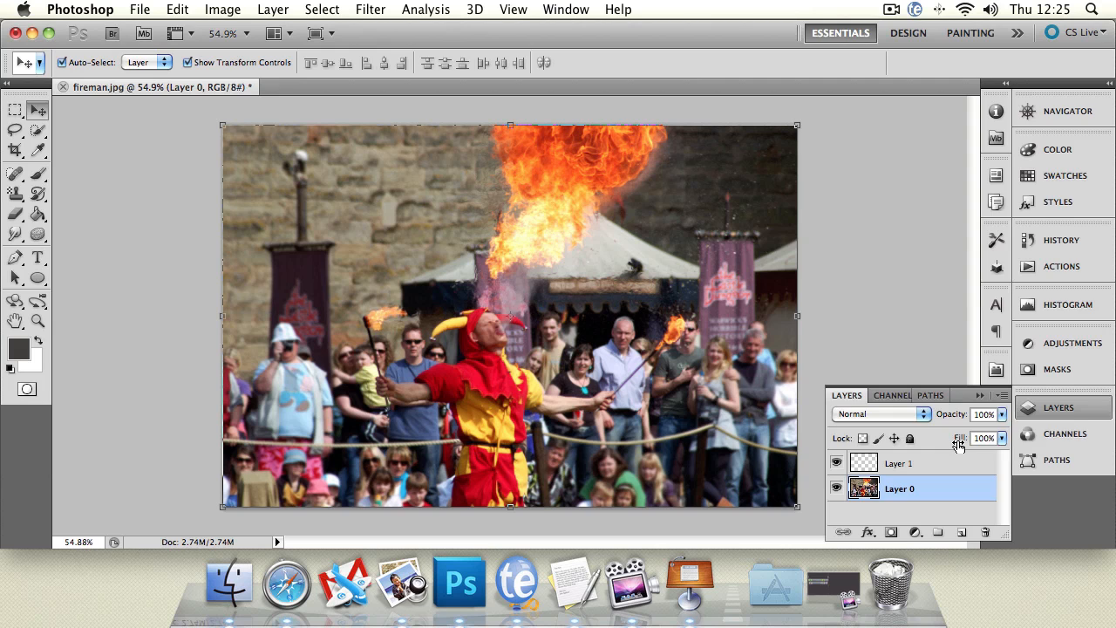
{"action": "left_click", "coordinate": [1073, 422]}
{"action": "left_click", "coordinate": [1109, 83]}
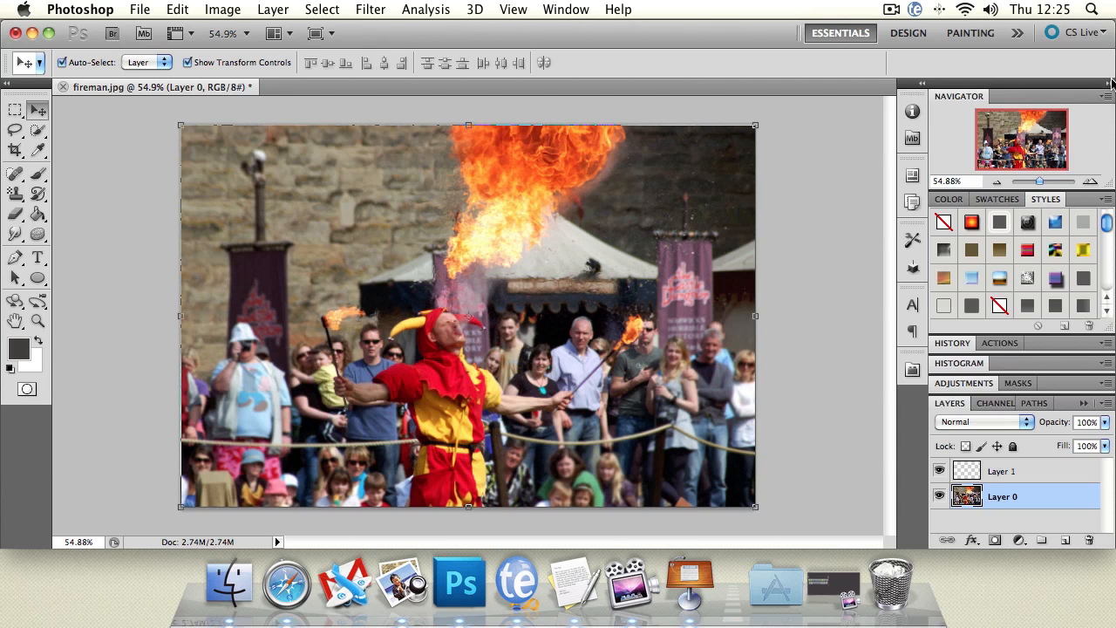
Step: Adjust the heights of the Navigator, Styles and Layers panel groups and widen the panel dock to about half the window
{"action": "mouse_move", "coordinate": [1108, 225]}
{"action": "left_mouse_down"}
{"action": "mouse_move", "coordinate": [1110, 286]}
{"action": "mouse_move", "coordinate": [1108, 223]}
{"action": "left_mouse_up"}
{"action": "left_click_drag", "start_coordinate": [1028, 189], "coordinate": [1025, 246]}
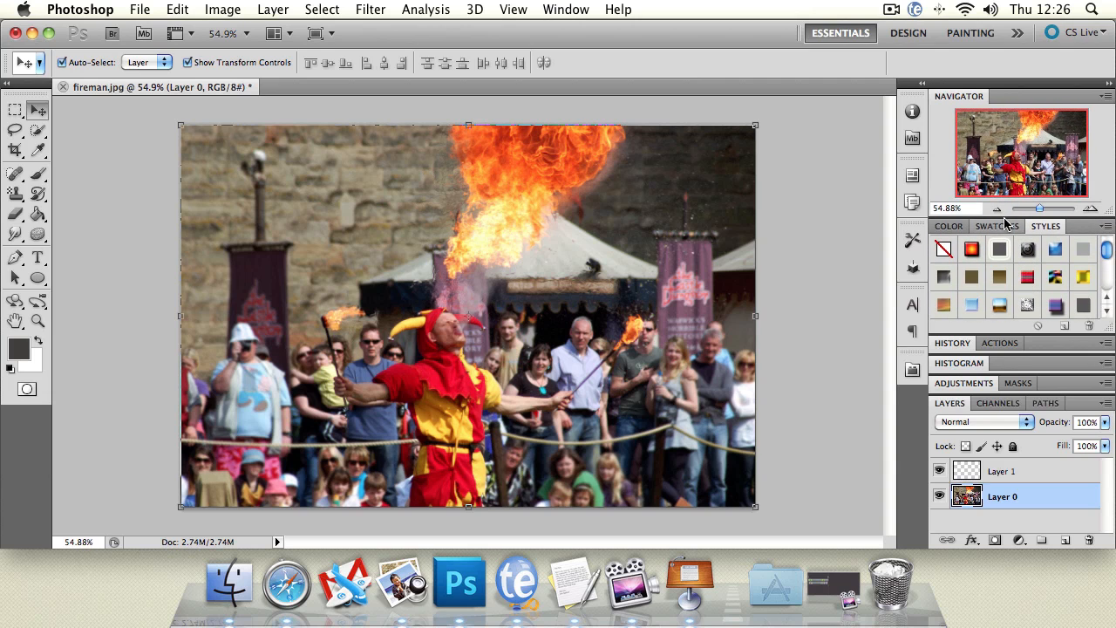
{"action": "left_click_drag", "start_coordinate": [1017, 334], "coordinate": [1012, 322]}
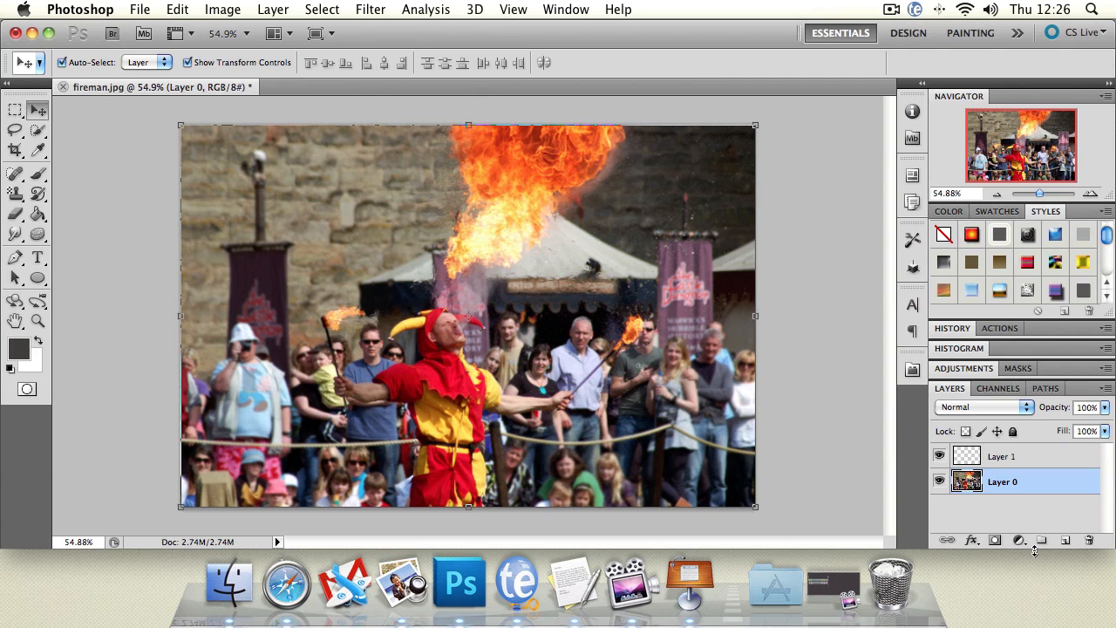
{"action": "left_click_drag", "start_coordinate": [1035, 546], "coordinate": [1031, 561]}
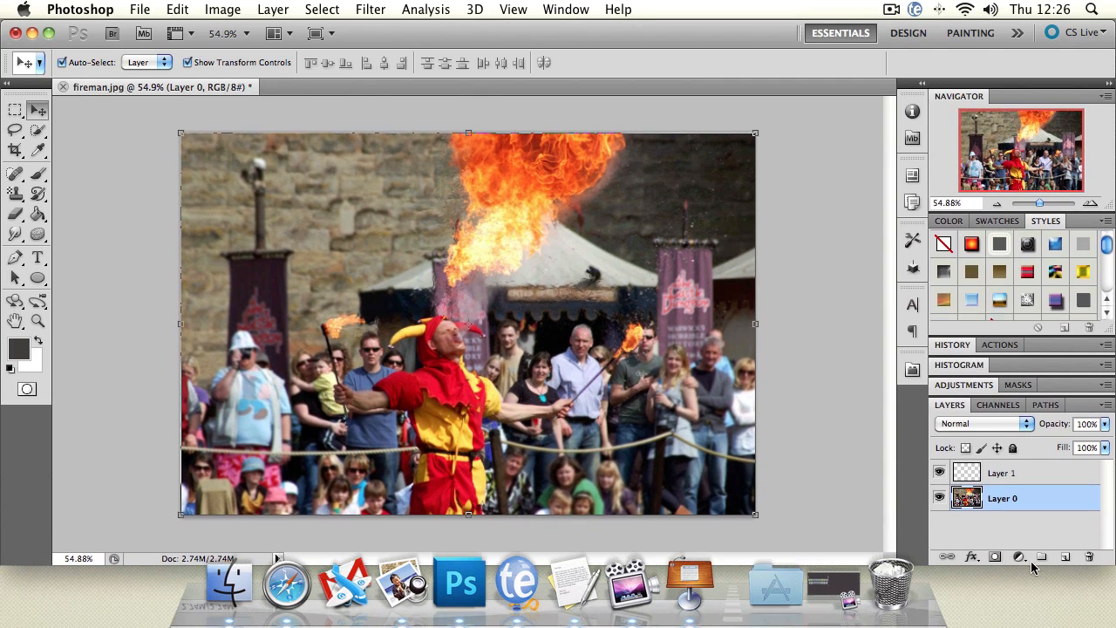
{"action": "left_click_drag", "start_coordinate": [927, 403], "coordinate": [574, 385]}
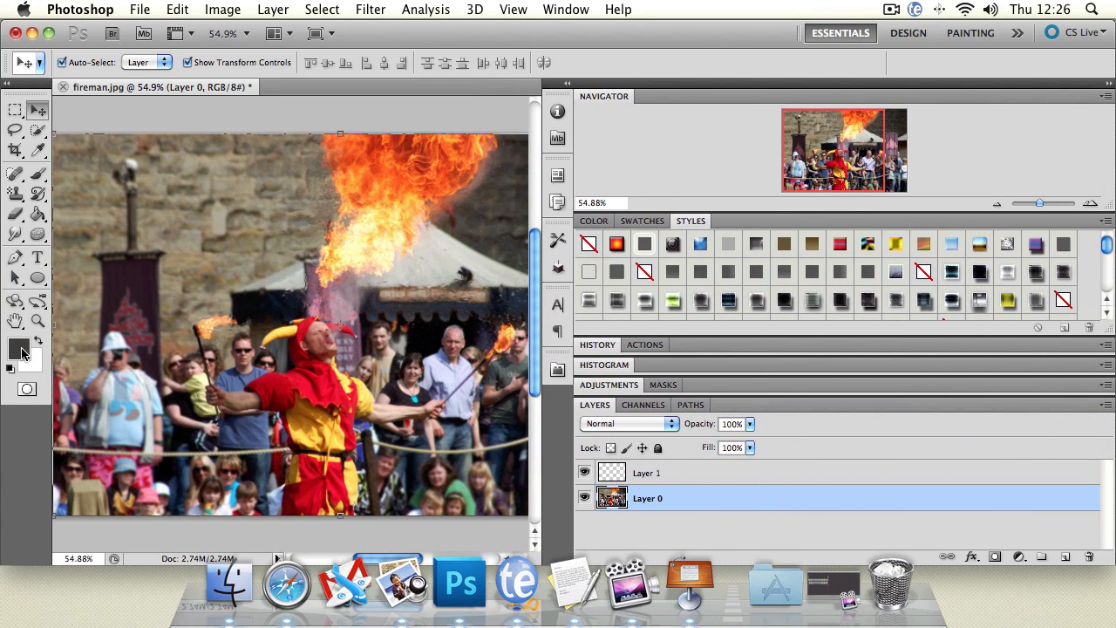
Step: View the image at 100% and narrow the widened panel dock to about a quarter of the window
{"action": "double_click", "coordinate": [38, 321]}
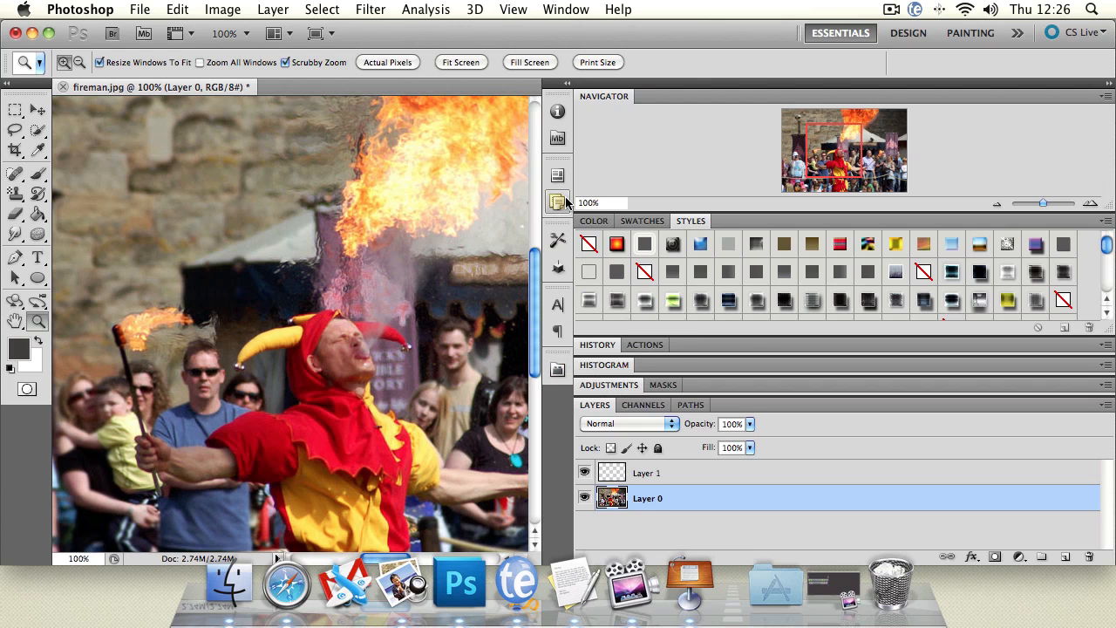
{"action": "left_click_drag", "start_coordinate": [577, 195], "coordinate": [857, 211]}
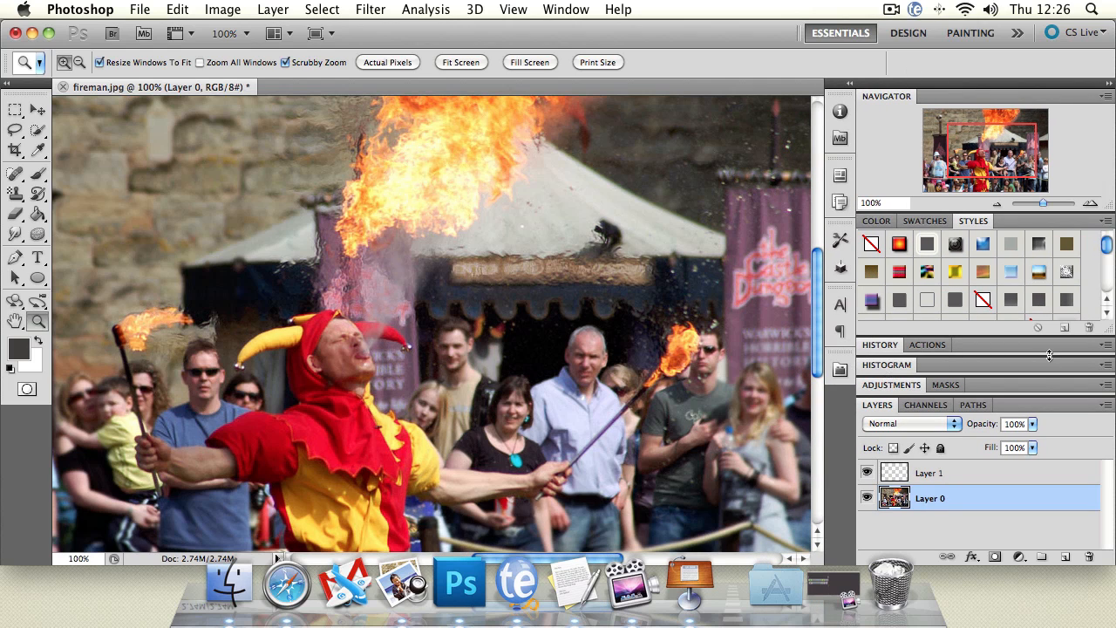
Step: Close the Histogram panel and the Styles panel
{"action": "left_click", "coordinate": [1108, 365]}
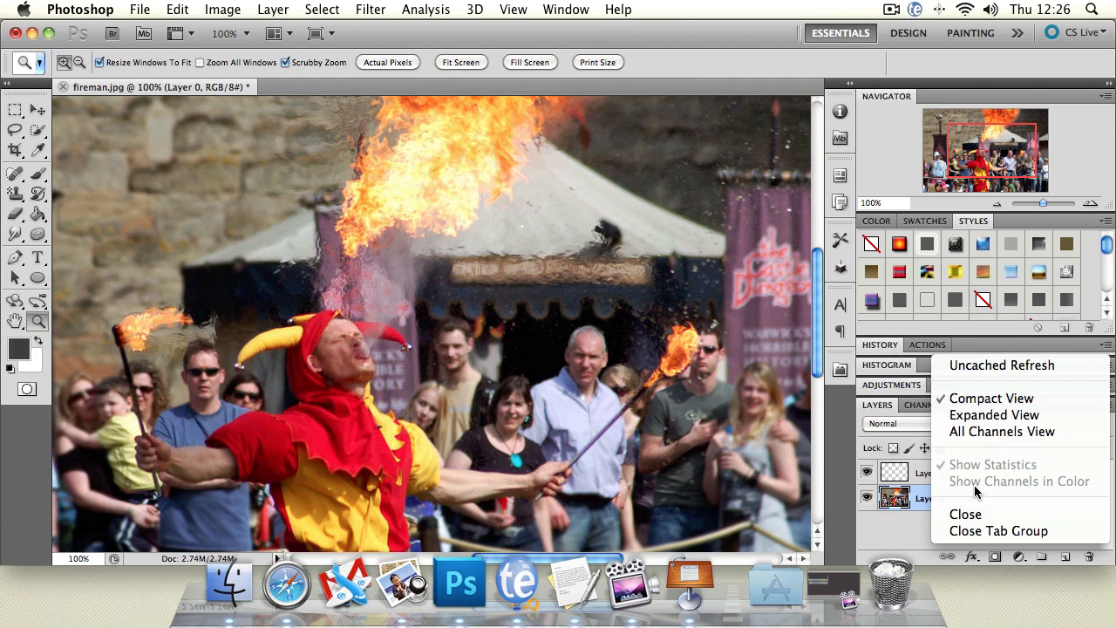
{"action": "left_click", "coordinate": [992, 517]}
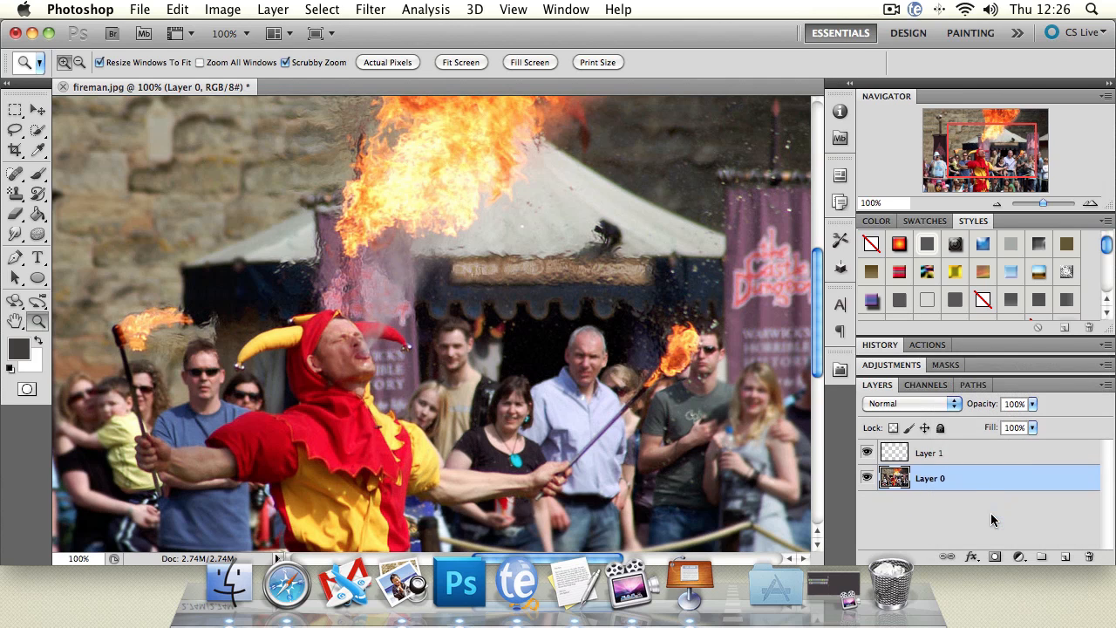
{"action": "left_click", "coordinate": [1106, 221]}
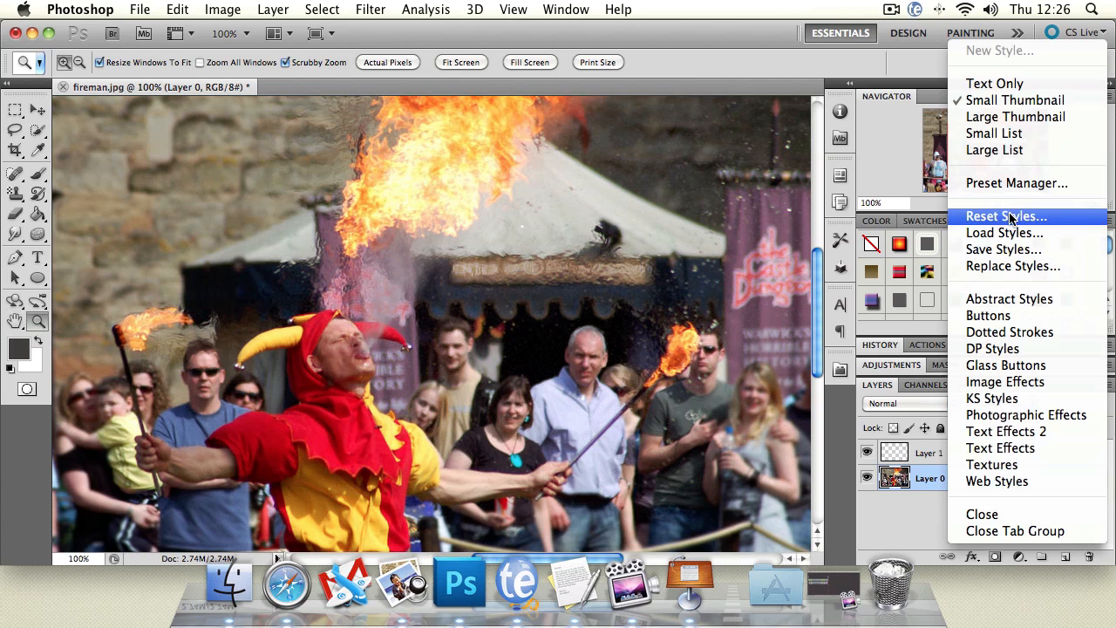
{"action": "left_click", "coordinate": [1021, 517]}
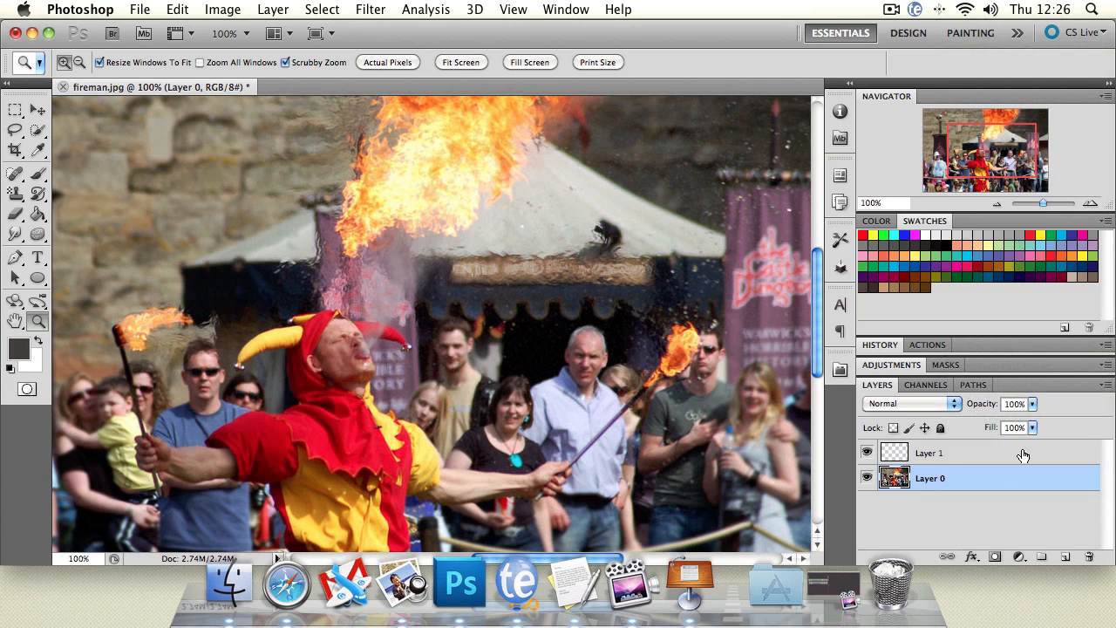
Step: Close the Swatches panel after looking through its colour libraries, and narrow the panel dock further
{"action": "left_click", "coordinate": [1105, 223]}
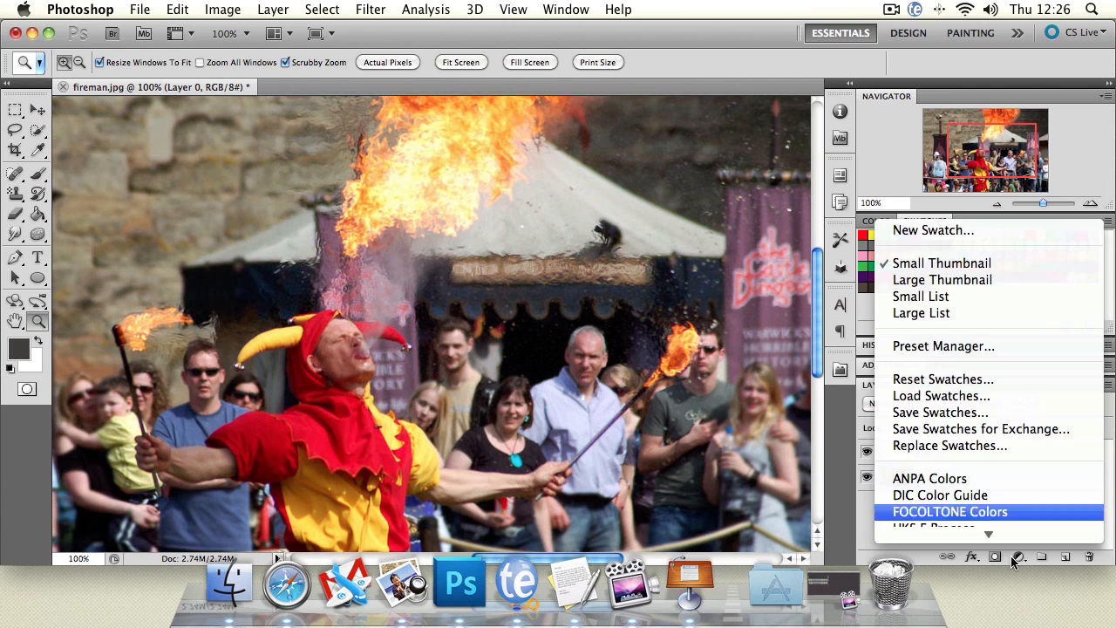
{"action": "mouse_move", "coordinate": [1012, 560]}
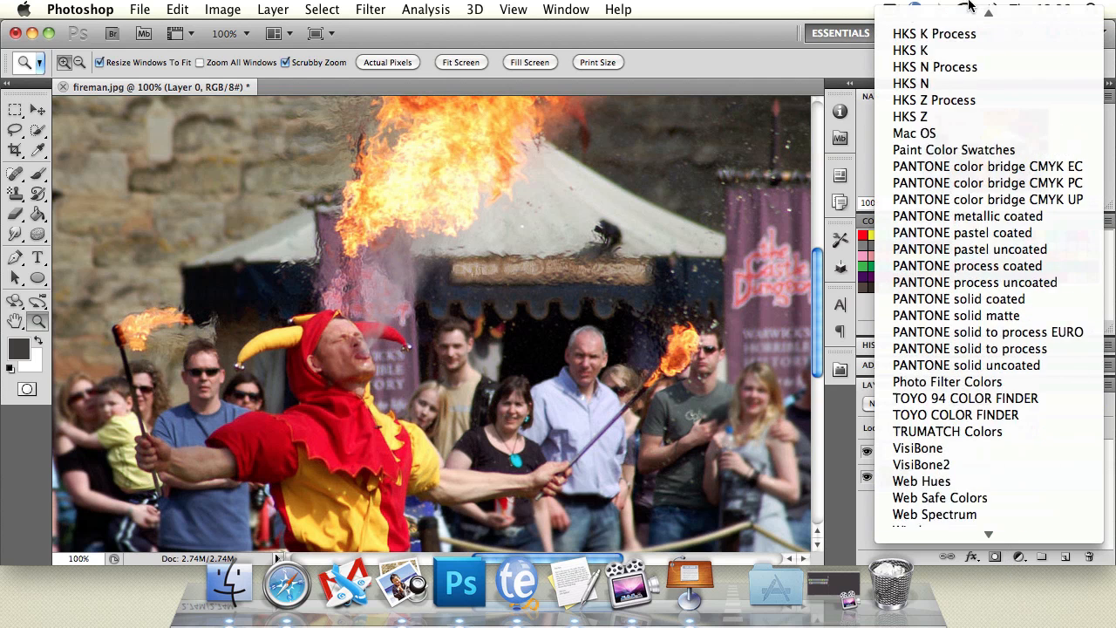
{"action": "left_click", "coordinate": [965, 513]}
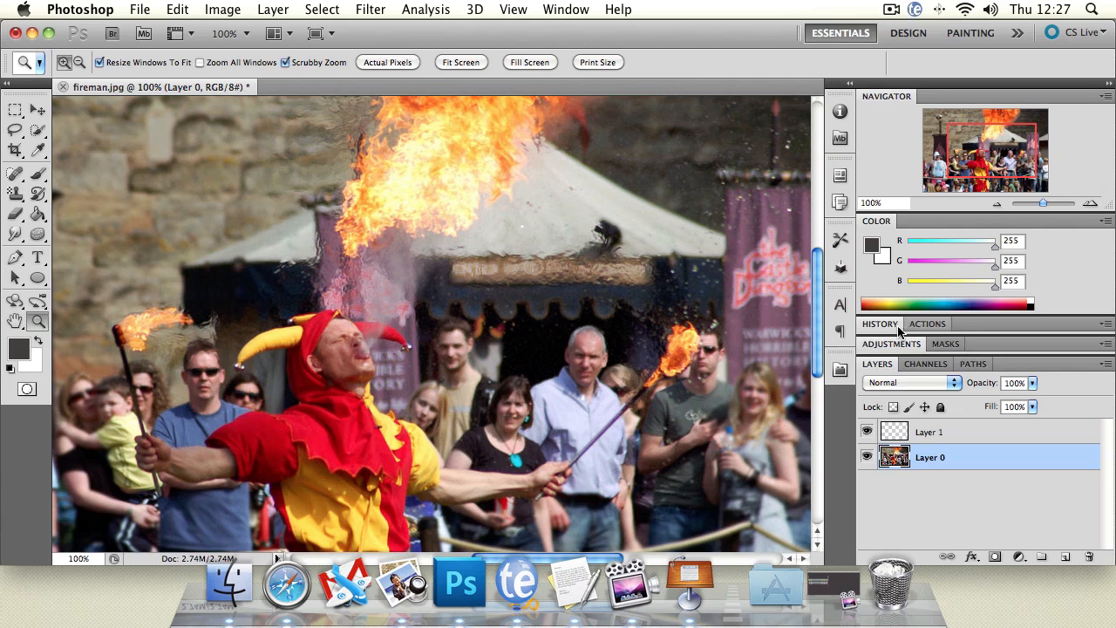
{"action": "left_click_drag", "start_coordinate": [855, 338], "coordinate": [927, 339]}
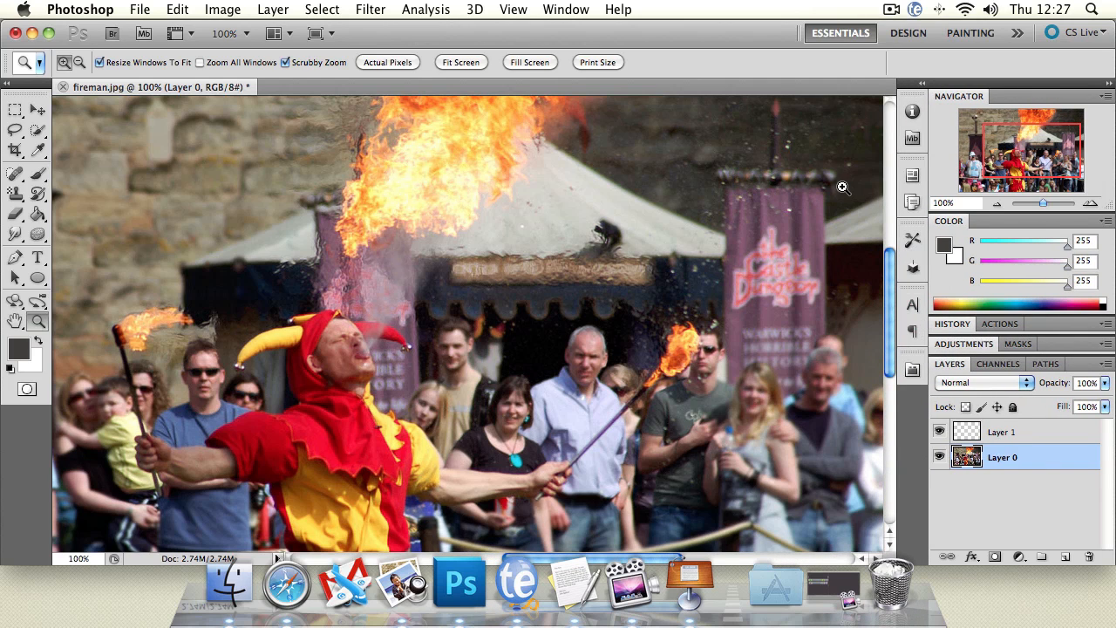
Step: Display the Adjustments panel, reopen the Swatches panel and bring the Color panel to the front of its group
{"action": "left_click", "coordinate": [579, 10]}
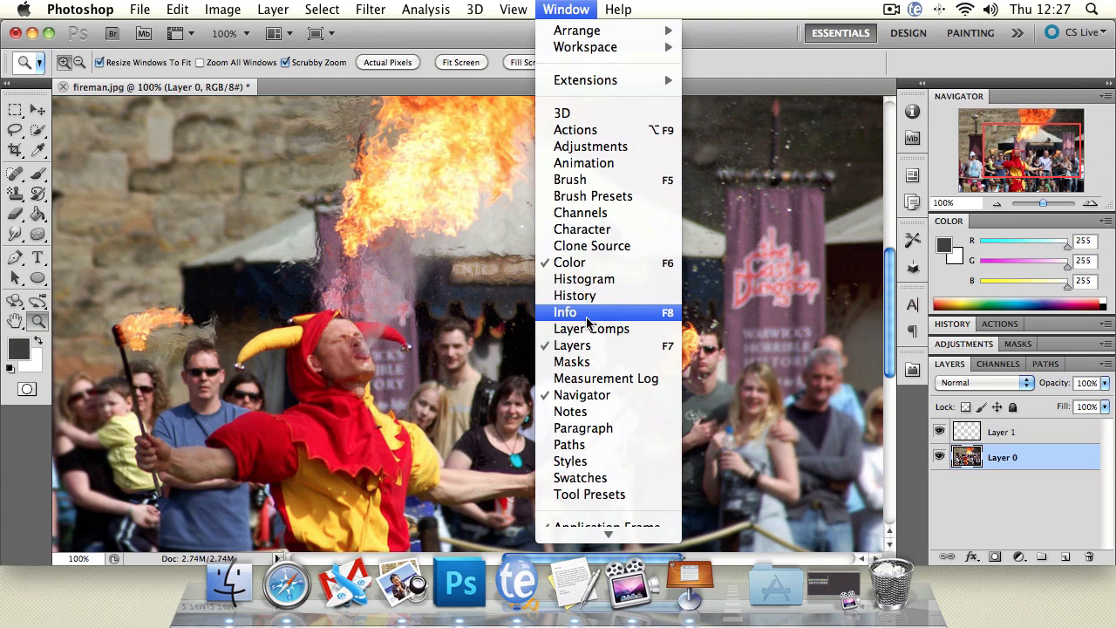
{"action": "left_click", "coordinate": [602, 146]}
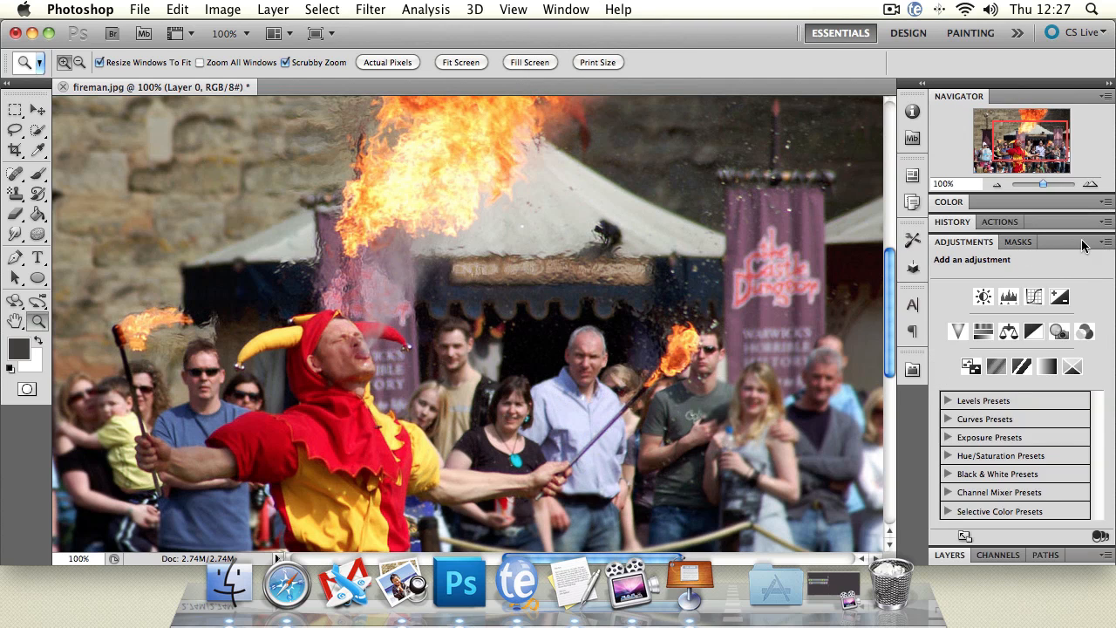
{"action": "left_click", "coordinate": [563, 10]}
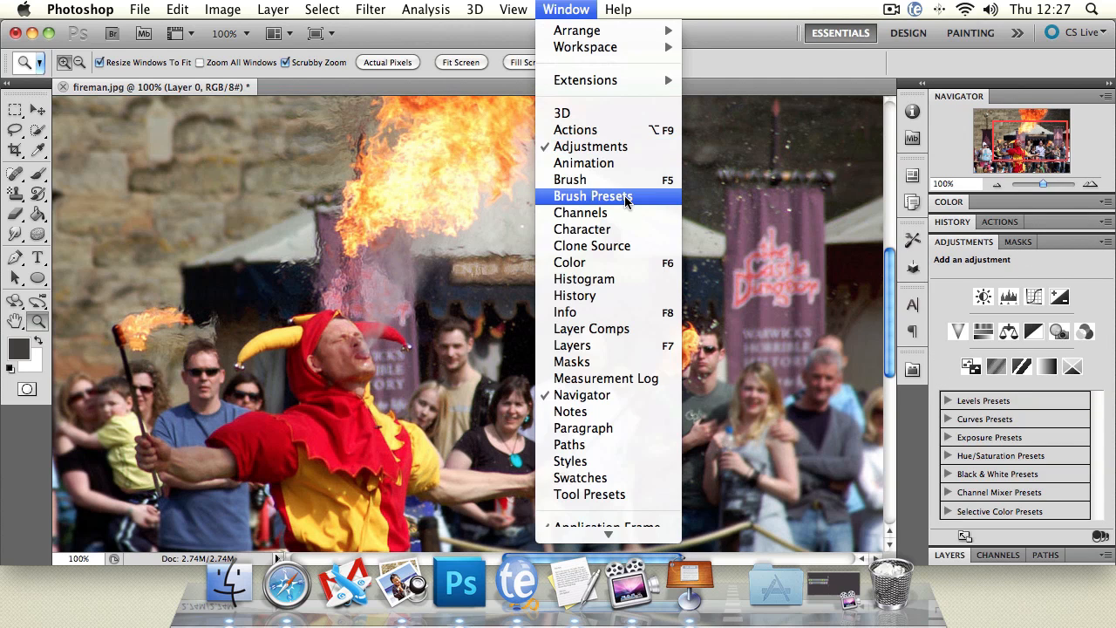
{"action": "left_click", "coordinate": [620, 477]}
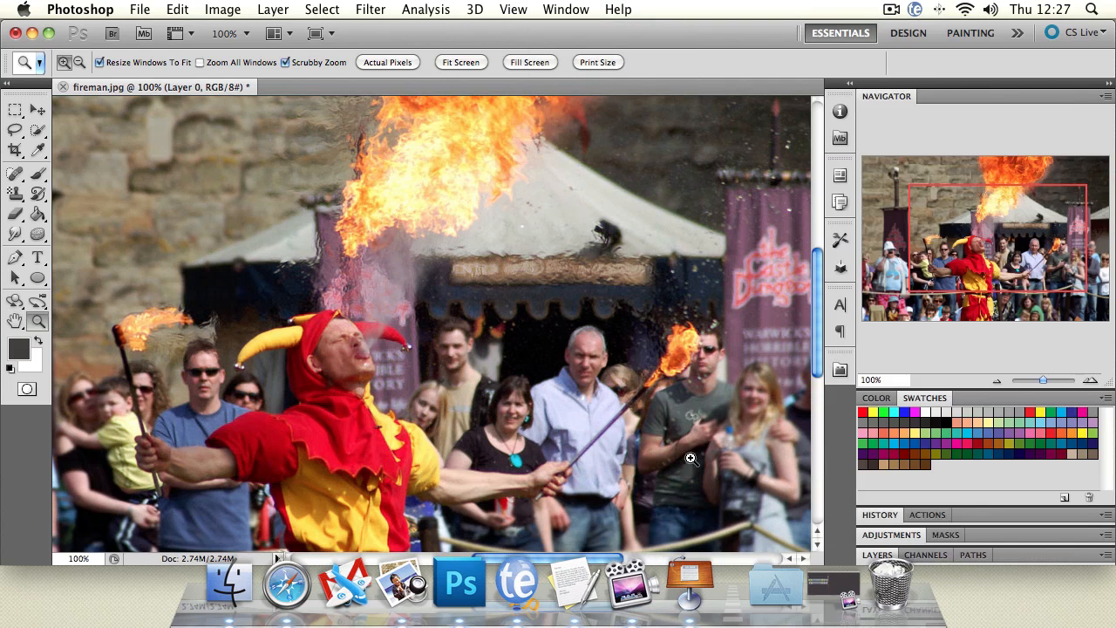
{"action": "left_click", "coordinate": [890, 398]}
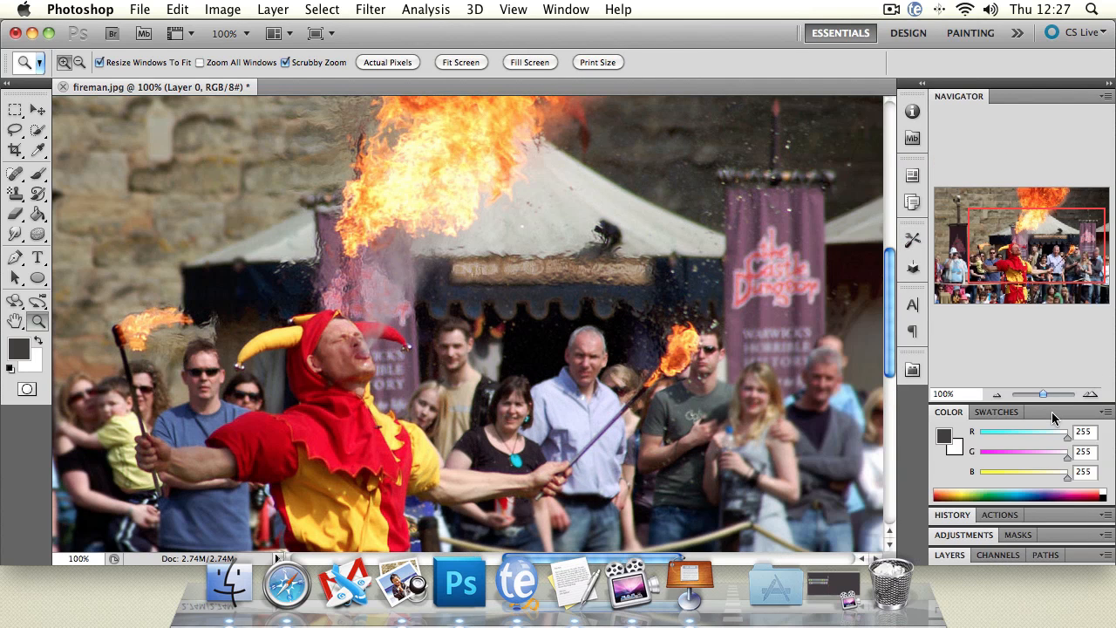
Step: Rearrange the dock with the Color group first and the History group beneath it, merging Adjustments and Masks into the History group
{"action": "left_click_drag", "start_coordinate": [1044, 410], "coordinate": [1045, 88]}
{"action": "left_click_drag", "start_coordinate": [1061, 522], "coordinate": [1047, 187]}
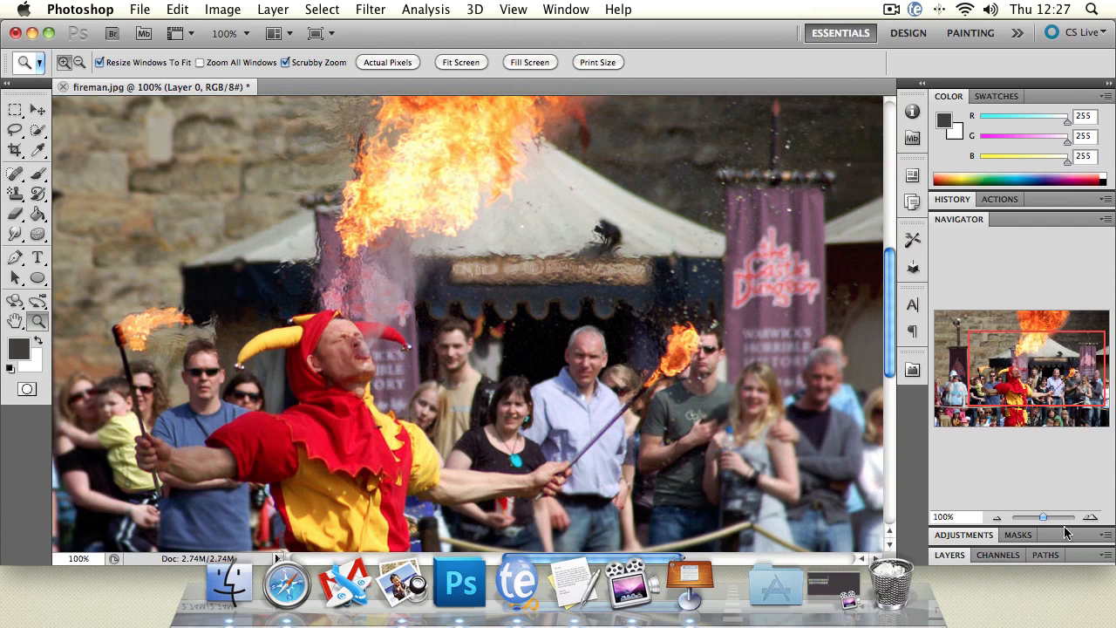
{"action": "left_click_drag", "start_coordinate": [1066, 532], "coordinate": [992, 203]}
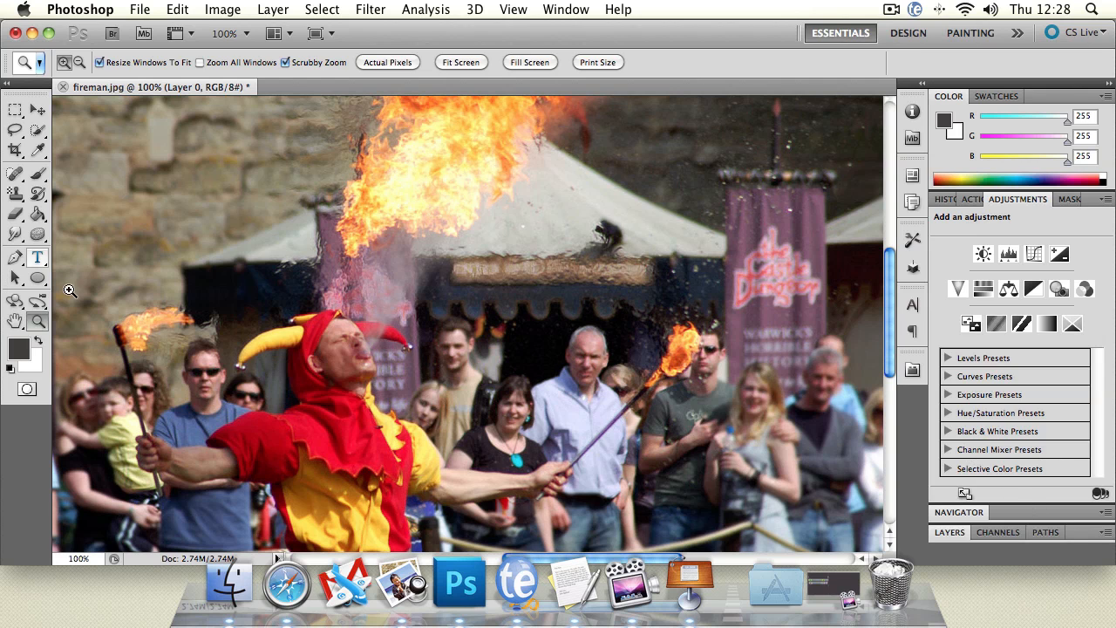
Step: Zoom in to 700% on the performer's face and detach the Layers panel group so it floats over the image
{"action": "left_click", "coordinate": [343, 357]}
{"action": "left_click", "coordinate": [342, 357]}
{"action": "left_click", "coordinate": [343, 357]}
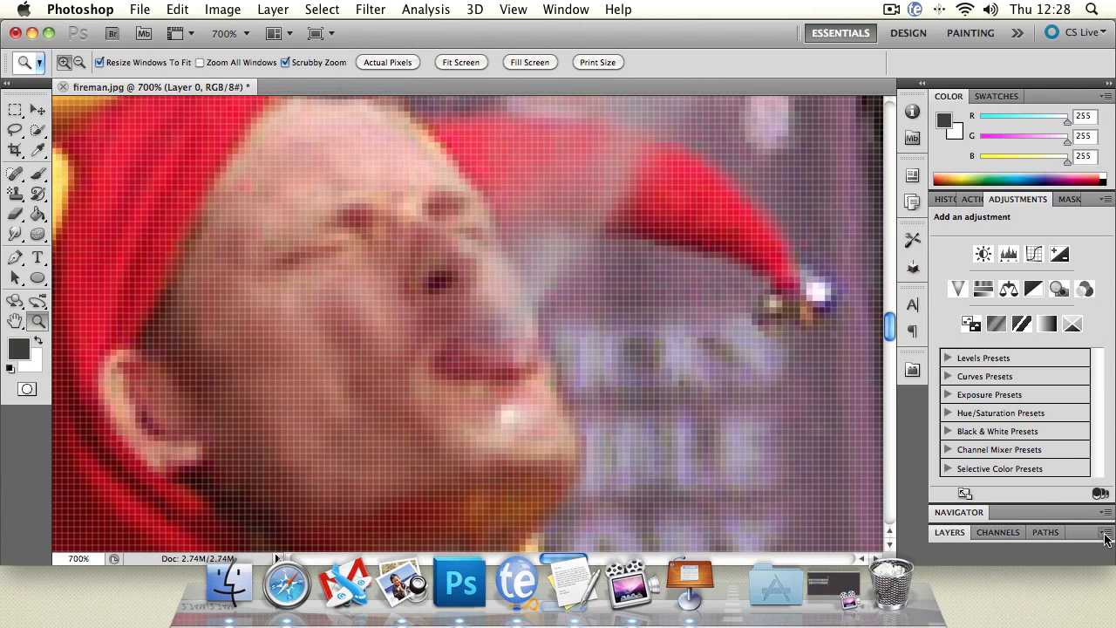
{"action": "left_click_drag", "start_coordinate": [1092, 536], "coordinate": [737, 180]}
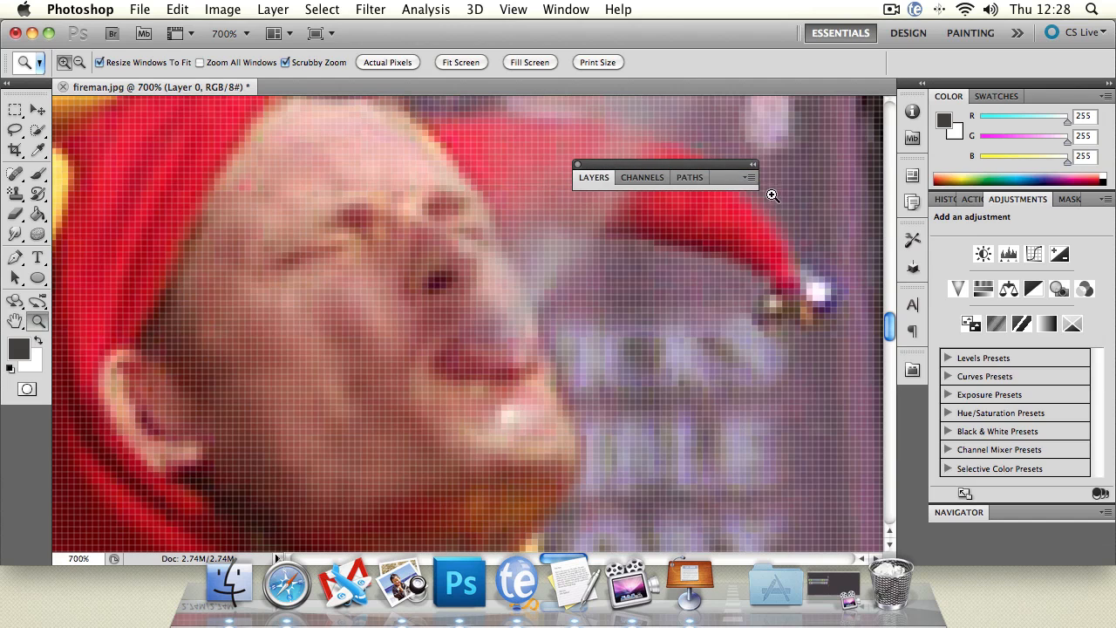
Step: Collapse the floating Layers group to icons, expand it again and position it over the performer's face
{"action": "left_click", "coordinate": [748, 178]}
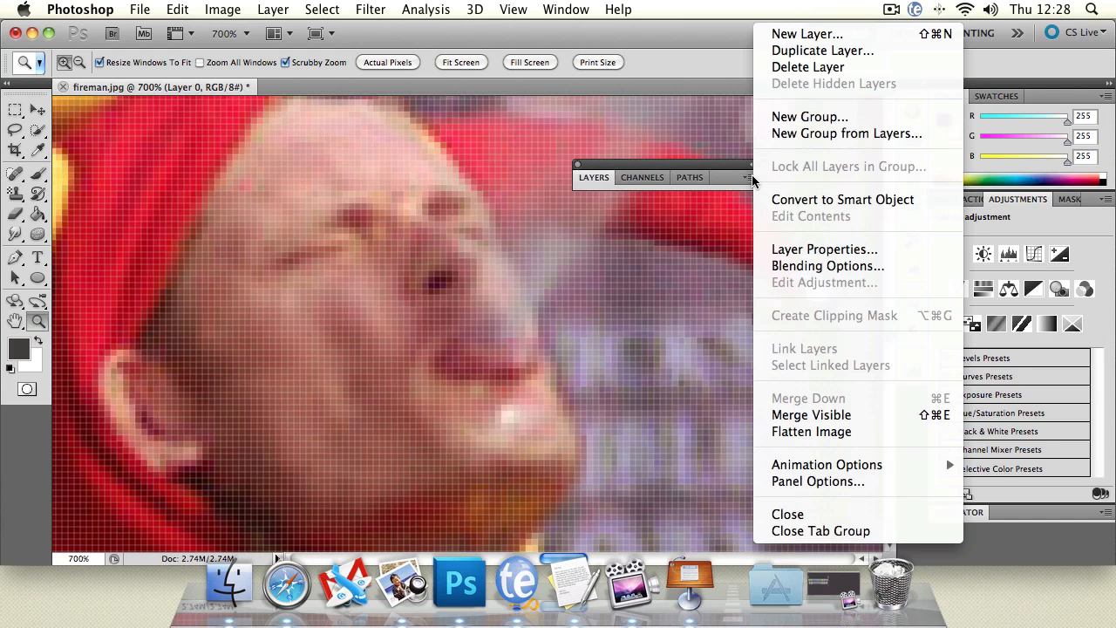
{"action": "left_click", "coordinate": [754, 171]}
{"action": "left_click", "coordinate": [754, 170]}
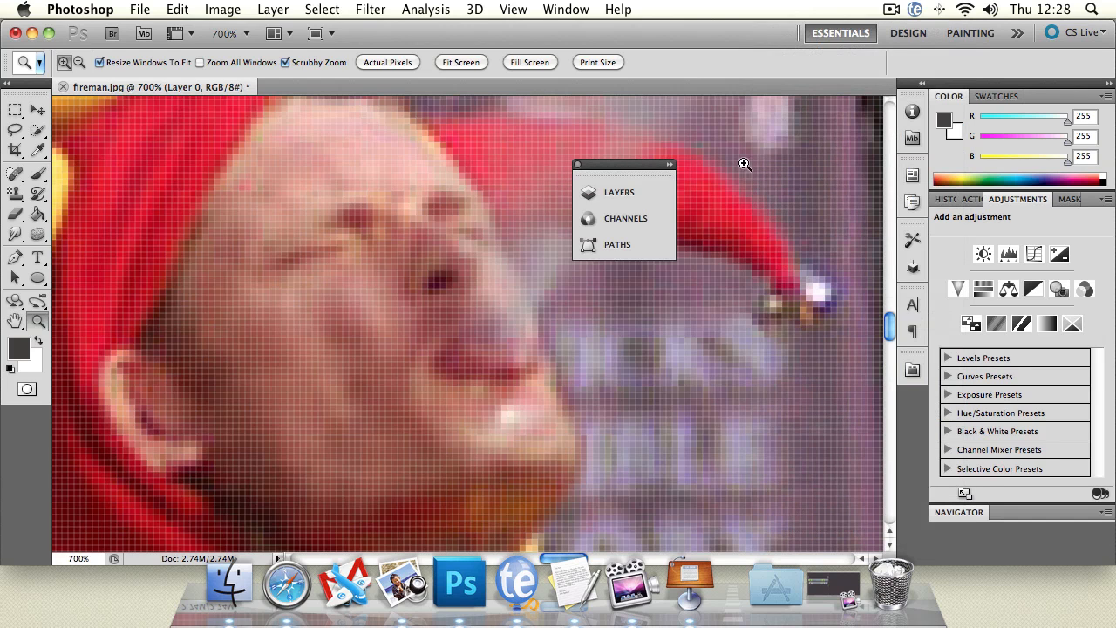
{"action": "left_click", "coordinate": [602, 192]}
{"action": "left_click_drag", "start_coordinate": [520, 190], "coordinate": [738, 166]}
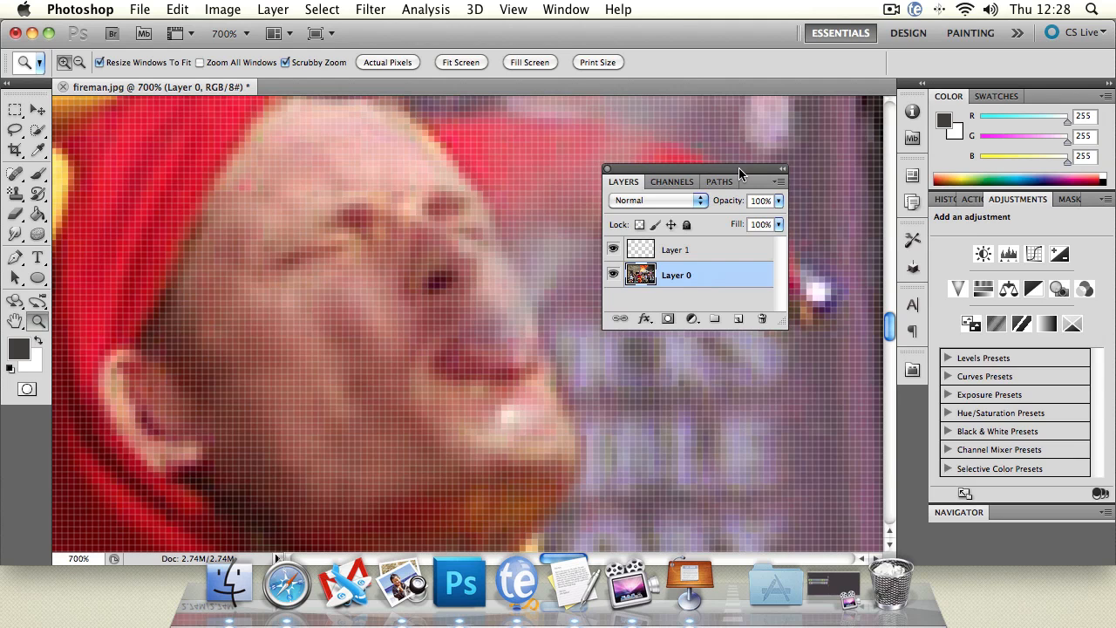
{"action": "mouse_move", "coordinate": [739, 168]}
{"action": "left_mouse_down"}
{"action": "mouse_move", "coordinate": [615, 169]}
{"action": "mouse_move", "coordinate": [830, 279]}
{"action": "mouse_move", "coordinate": [625, 173]}
{"action": "mouse_move", "coordinate": [634, 187]}
{"action": "left_mouse_up"}
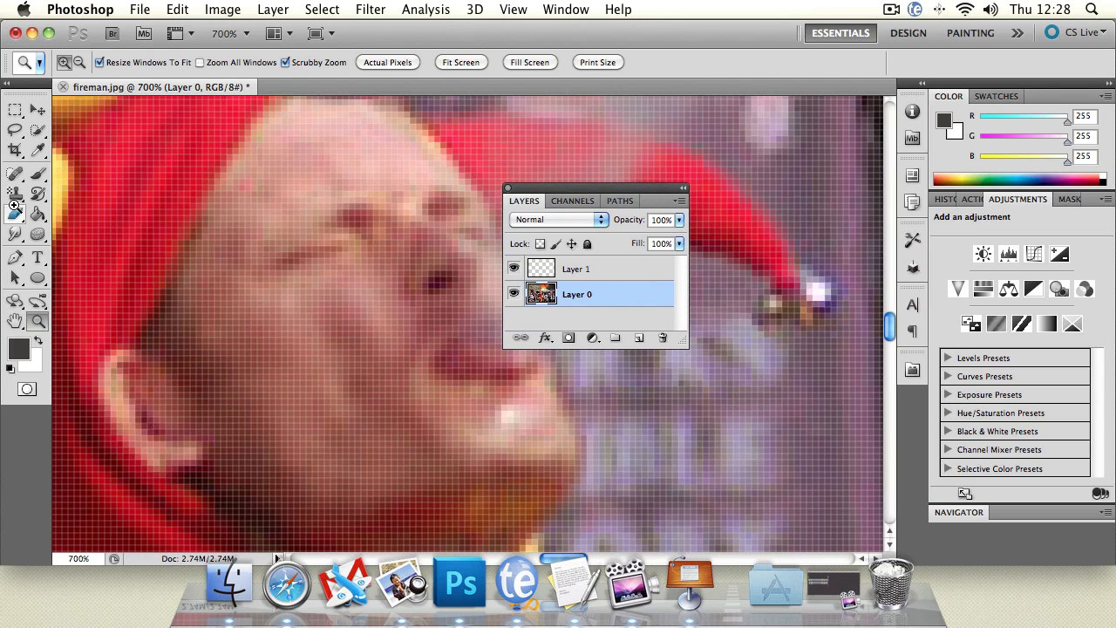
Step: Paint a dark grey dab over the face on Layer 0 using the Brush tool at size 114
{"action": "left_click", "coordinate": [37, 173]}
{"action": "left_click", "coordinate": [323, 288]}
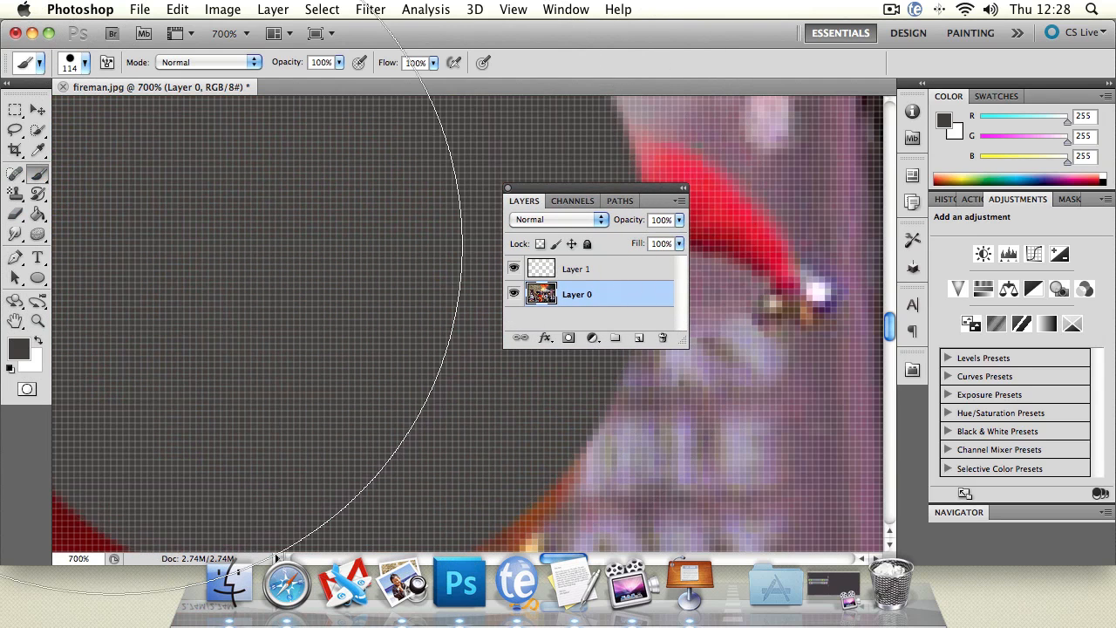
Step: Select Layer 1 and change the foreground colour to a light grey
{"action": "left_click", "coordinate": [586, 271]}
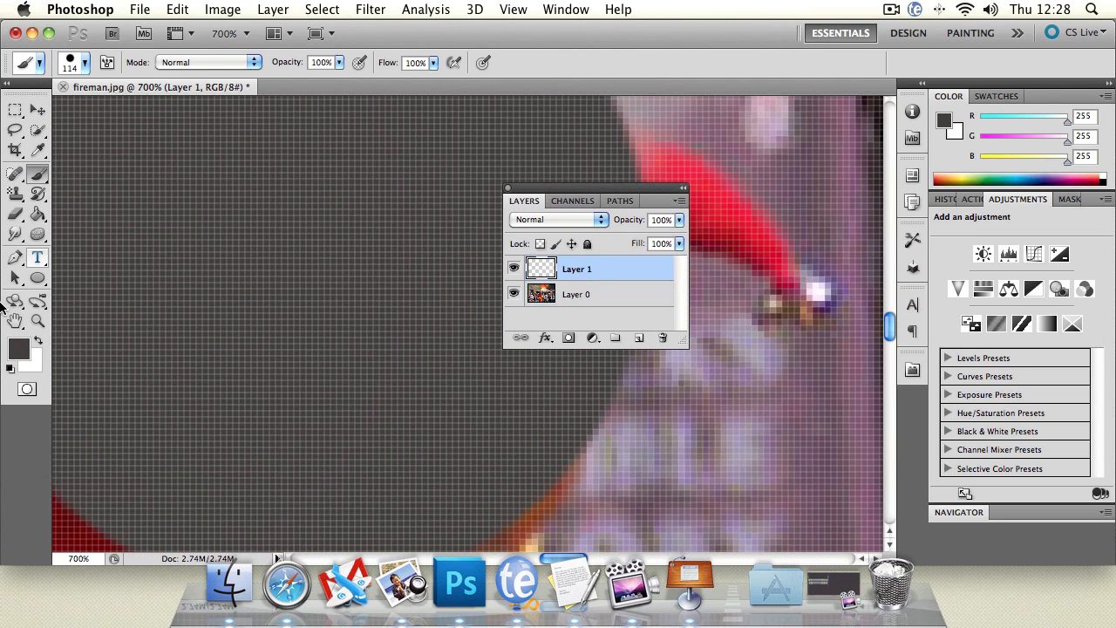
{"action": "left_click", "coordinate": [21, 351]}
{"action": "left_click", "coordinate": [244, 238]}
{"action": "left_click", "coordinate": [689, 200]}
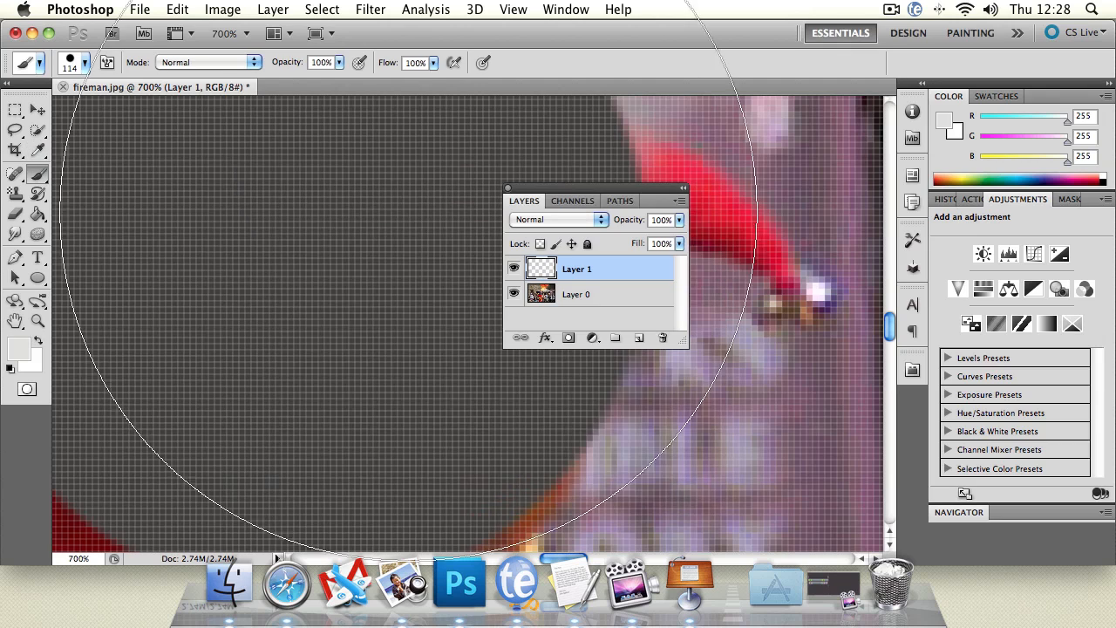
Step: Paint a light grey dab over the face on Layer 1, and undo both brush dabs
{"action": "left_click", "coordinate": [358, 262]}
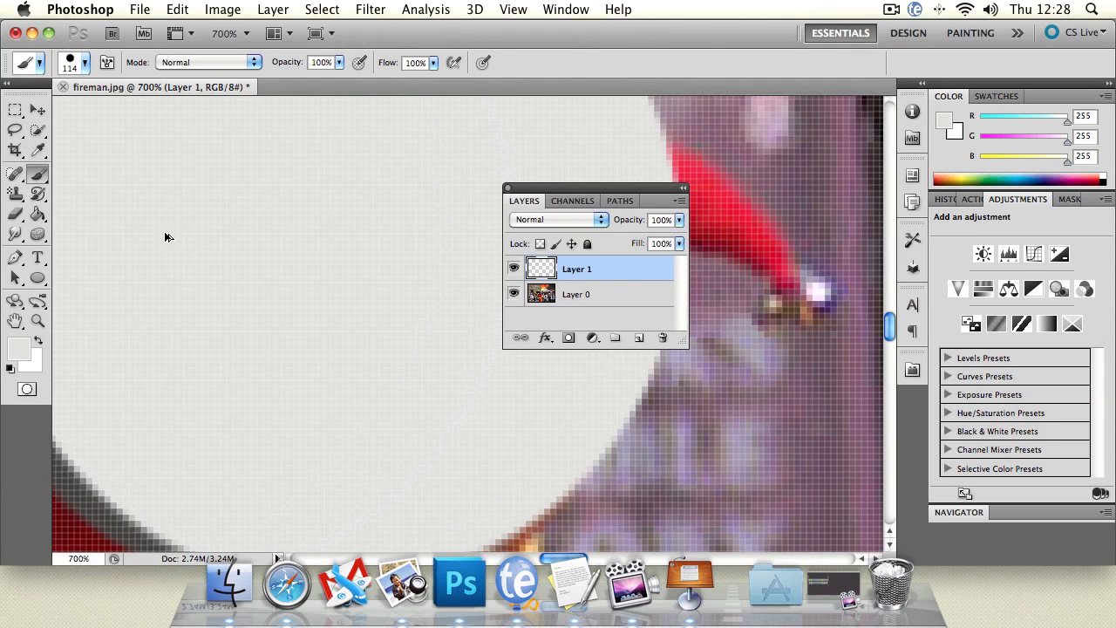
{"action": "key", "text": "super+z"}
{"action": "key", "text": "super+alt+z"}
Step: Switch to the Move tool and dock the floating Layers group between the Adjustments and Navigator groups
{"action": "left_click", "coordinate": [37, 110]}
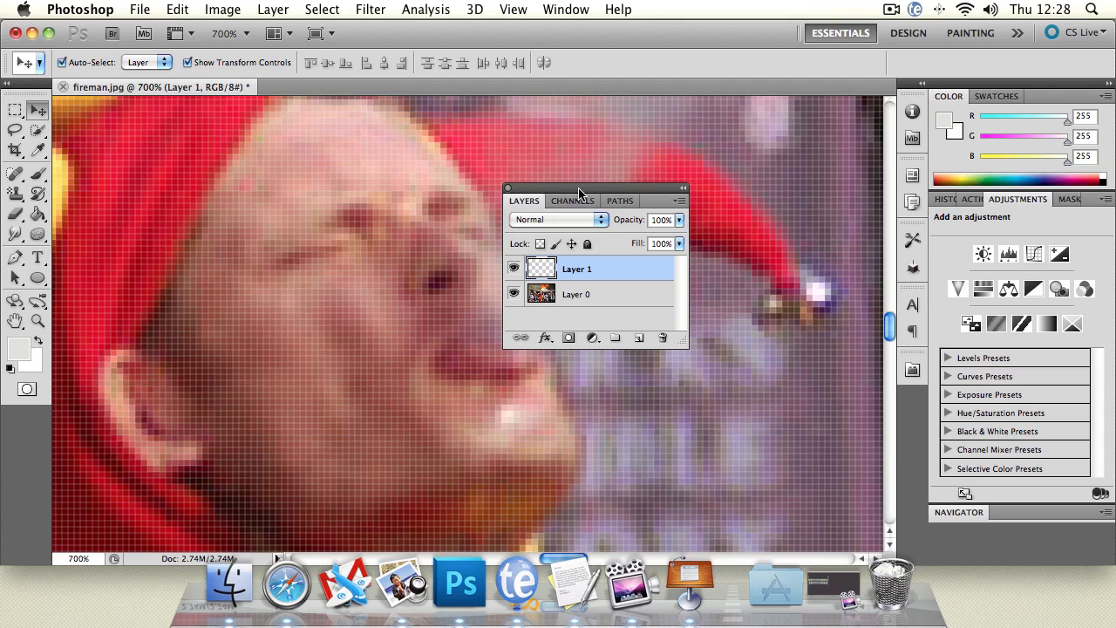
{"action": "left_click_drag", "start_coordinate": [583, 187], "coordinate": [1012, 501]}
{"action": "left_click", "coordinate": [950, 512]}
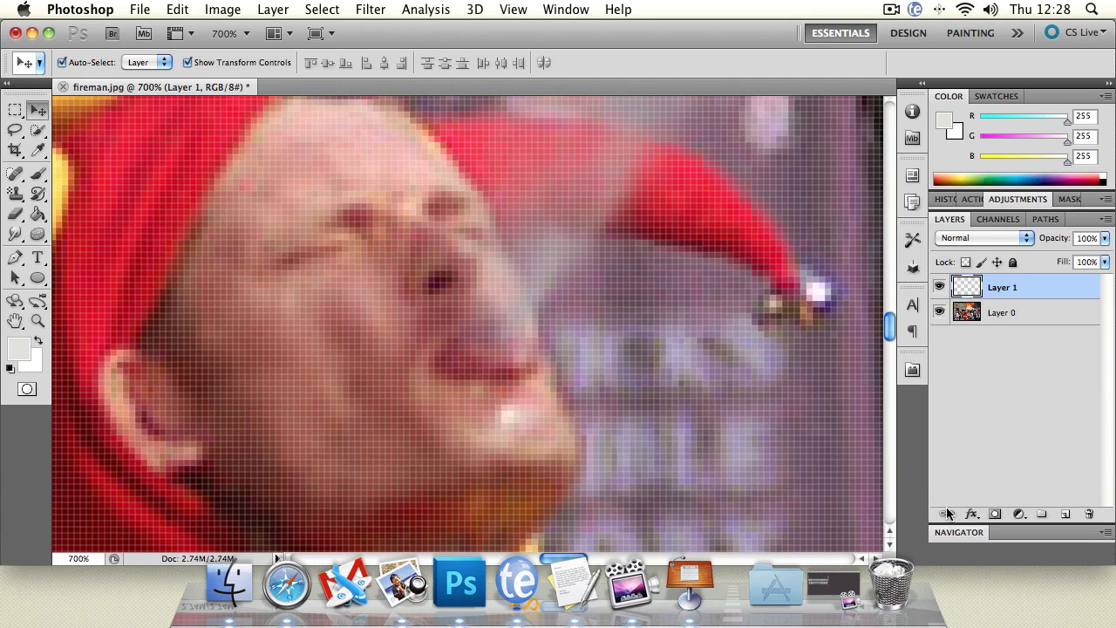